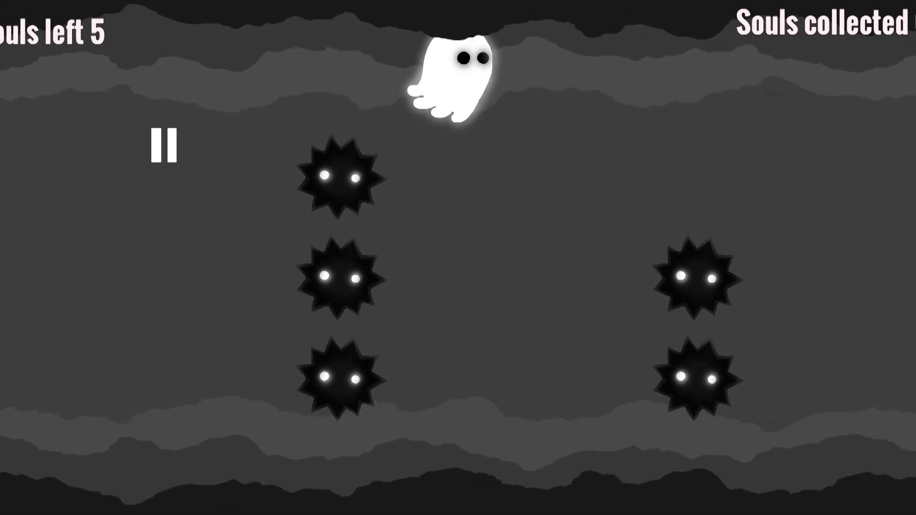
pyautogui.press('space')
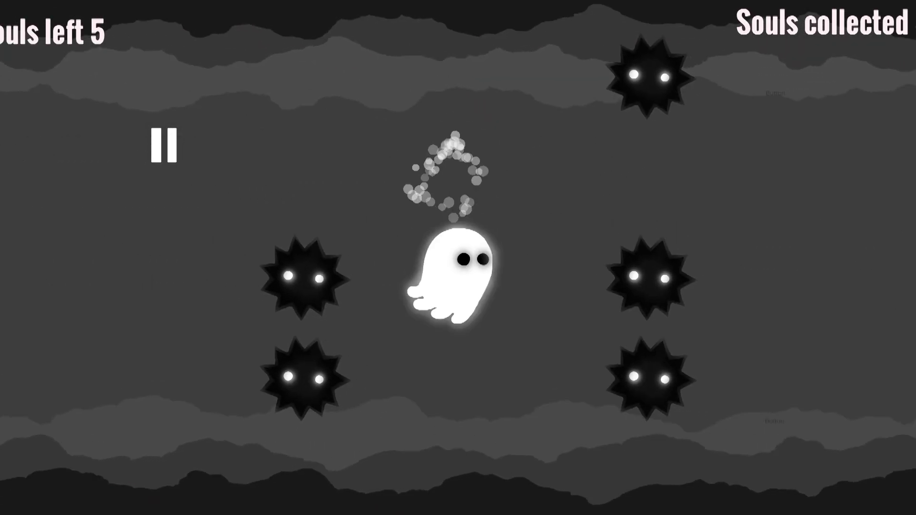
pyautogui.press('space')
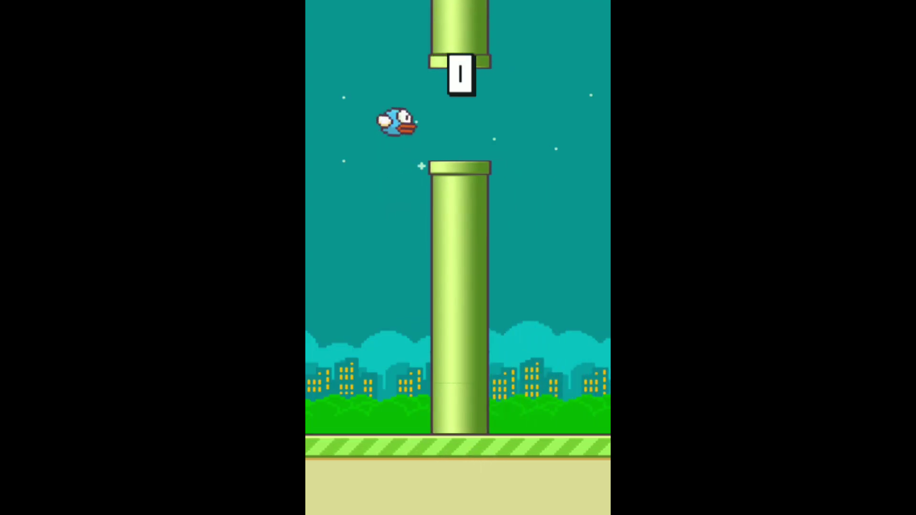
pyautogui.click(503, 461)
pyautogui.click(503, 461)
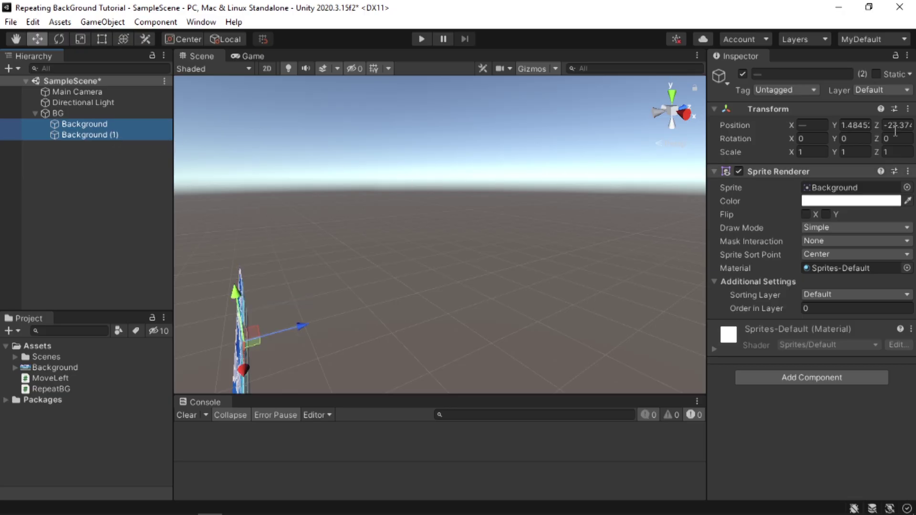
# Reset the Transform of the Background and Background (1) sprites together
pyautogui.rightClick(763, 109)
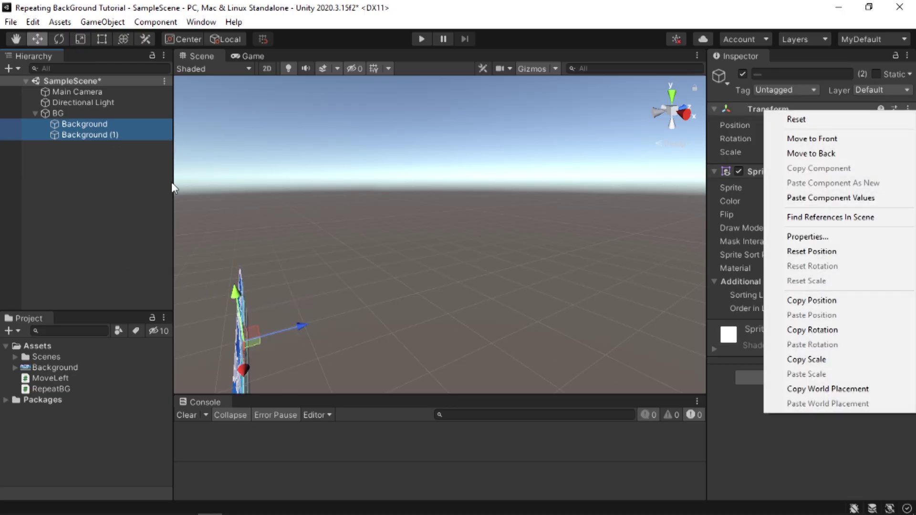
pyautogui.click(796, 119)
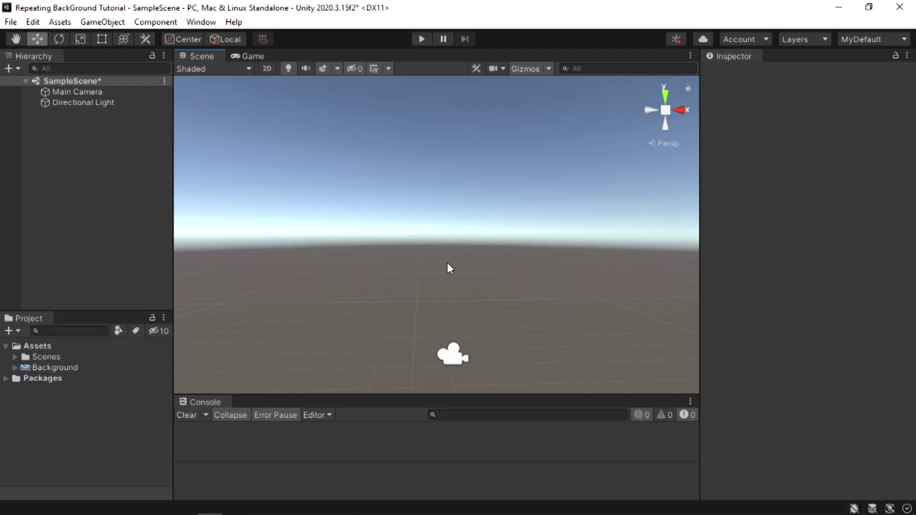
# Place the Background image from the project assets into the scene as a sprite
pyautogui.click(84, 370)
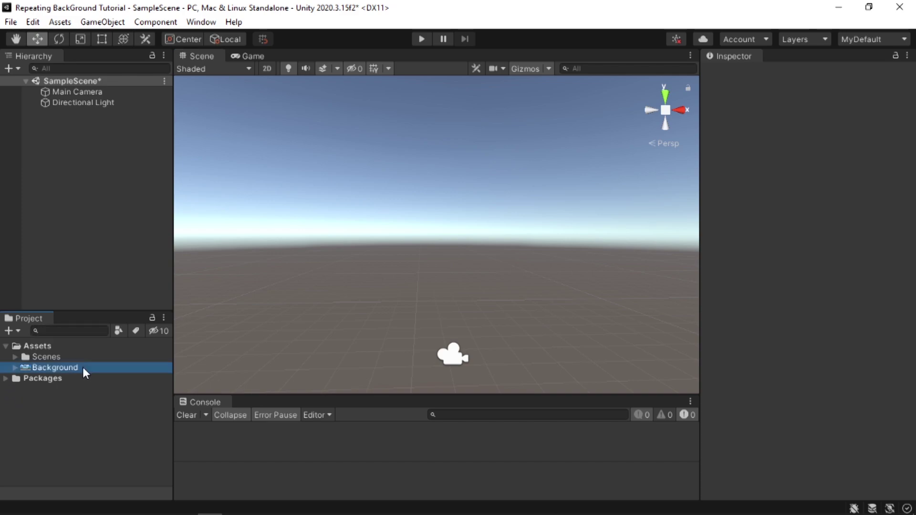
pyautogui.moveTo(82, 367)
pyautogui.mouseDown()
pyautogui.moveTo(388, 235)
pyautogui.moveTo(423, 239)
pyautogui.moveTo(441, 229)
pyautogui.moveTo(461, 244)
pyautogui.moveTo(425, 247)
pyautogui.mouseUp()
pyautogui.scroll(-3, 477, 236)
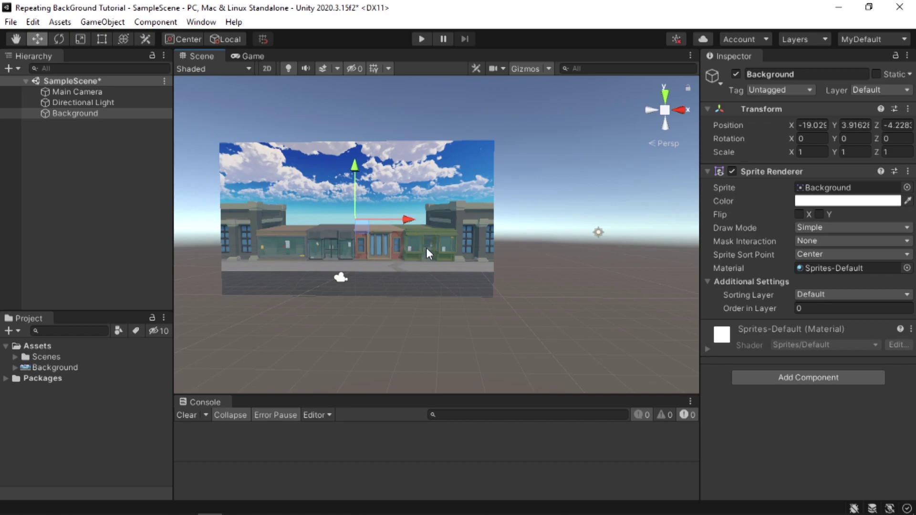
# Duplicate the Background sprite and move the copy along X to about 0.18, beside the original
pyautogui.hotkey('ctrl', 'd')
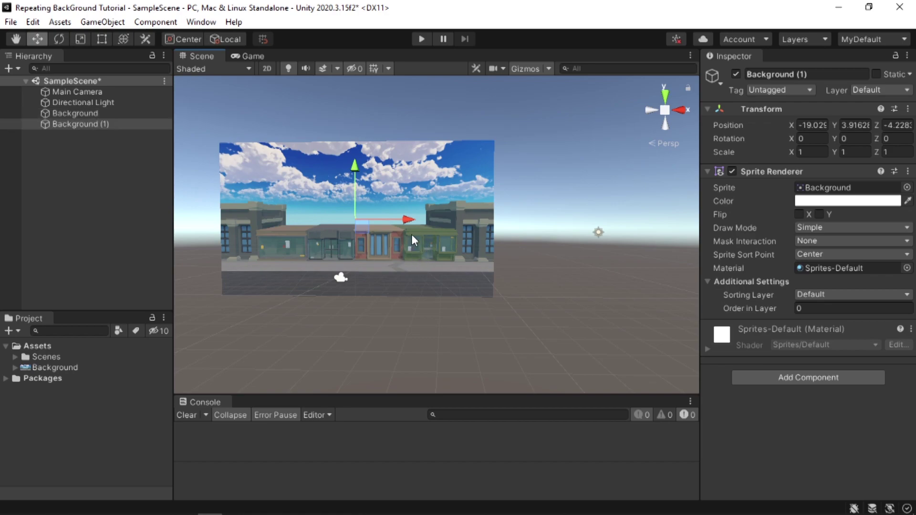
pyautogui.moveTo(402, 222); pyautogui.dragTo(680, 227)
pyautogui.scroll(-3, 553, 316)
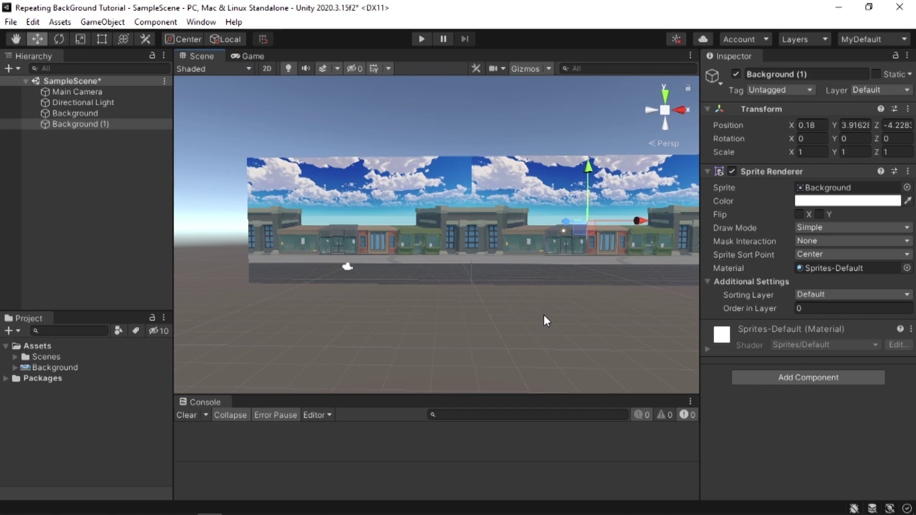
# Nudge the duplicated background along X to about 0.13 so its edge meets the original, and deselect it
pyautogui.click(542, 315)
pyautogui.moveTo(490, 311)
pyautogui.mouseDown(button='middle')
pyautogui.moveTo(466, 306)
pyautogui.moveTo(475, 313)
pyautogui.mouseUp(button='middle')
pyautogui.click(490, 251)
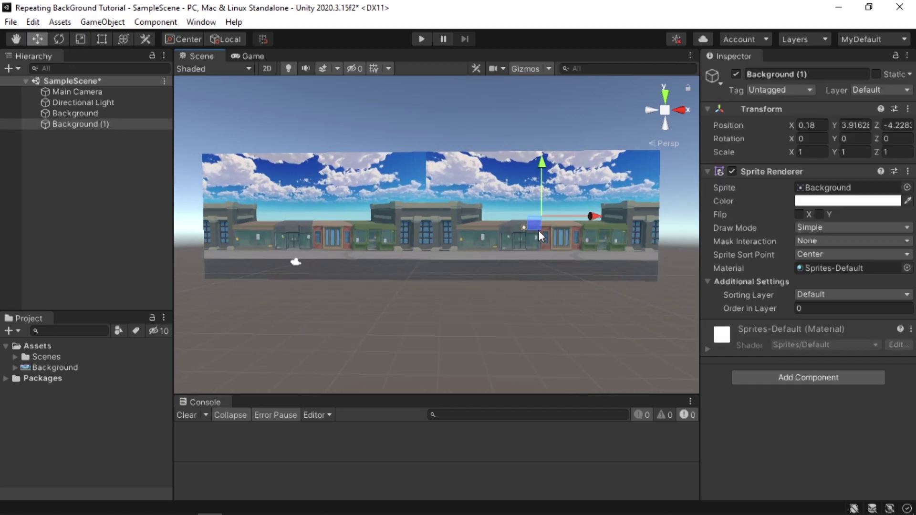
pyautogui.moveTo(592, 219); pyautogui.dragTo(594, 220)
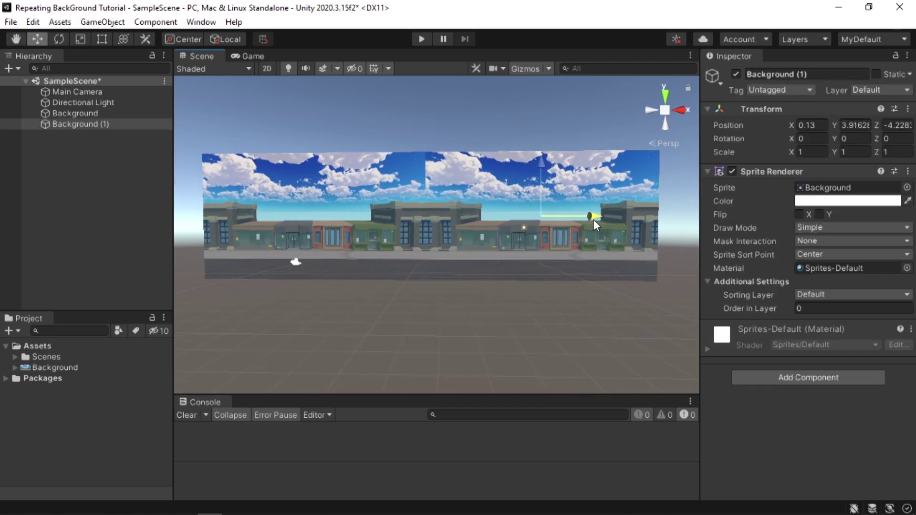
pyautogui.click(490, 352)
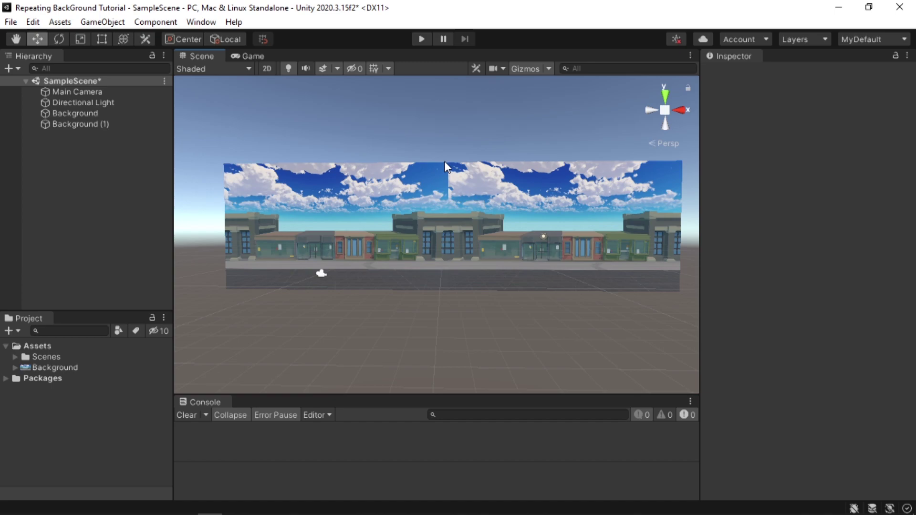
# Create an empty game object in the scene and name it BG
pyautogui.scroll(-1, 451, 271)
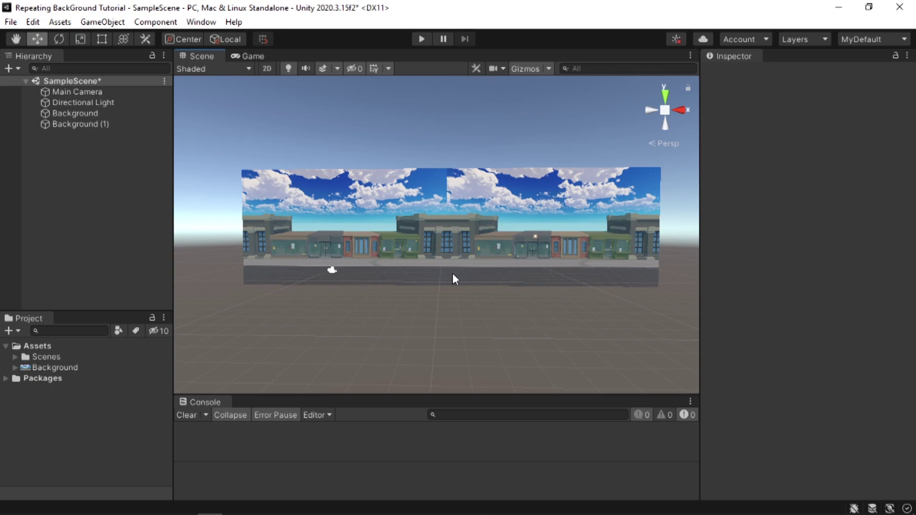
pyautogui.rightClick(89, 167)
pyautogui.click(137, 328)
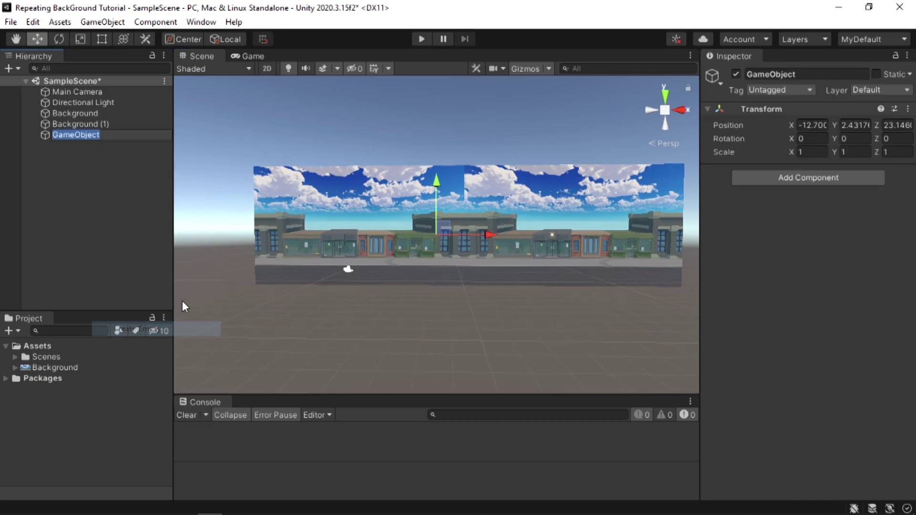
pyautogui.write('BG')
pyautogui.press('Return')
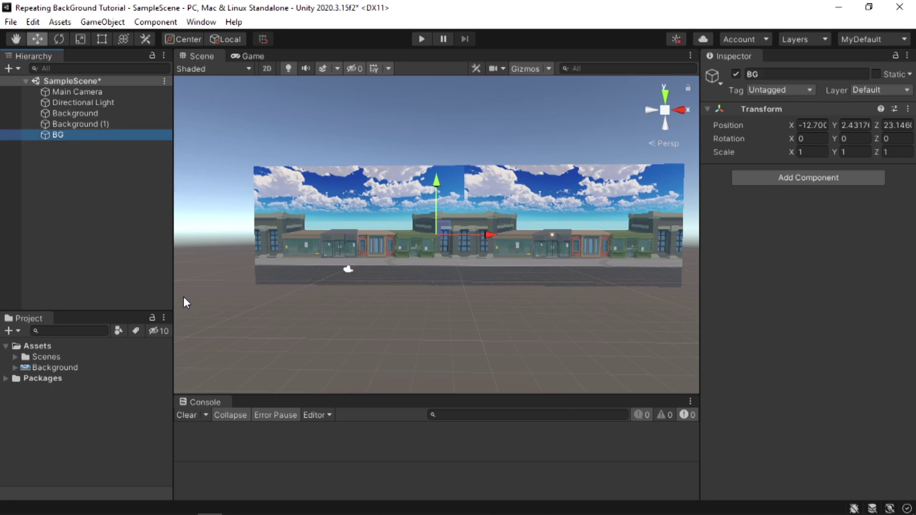
# Make Background and Background (1) children of the BG object and collapse the group
pyautogui.scroll(-1, 183, 302)
pyautogui.click(71, 113)
pyautogui.keyDown('ctrl'); pyautogui.click(82, 125); pyautogui.keyUp('ctrl')
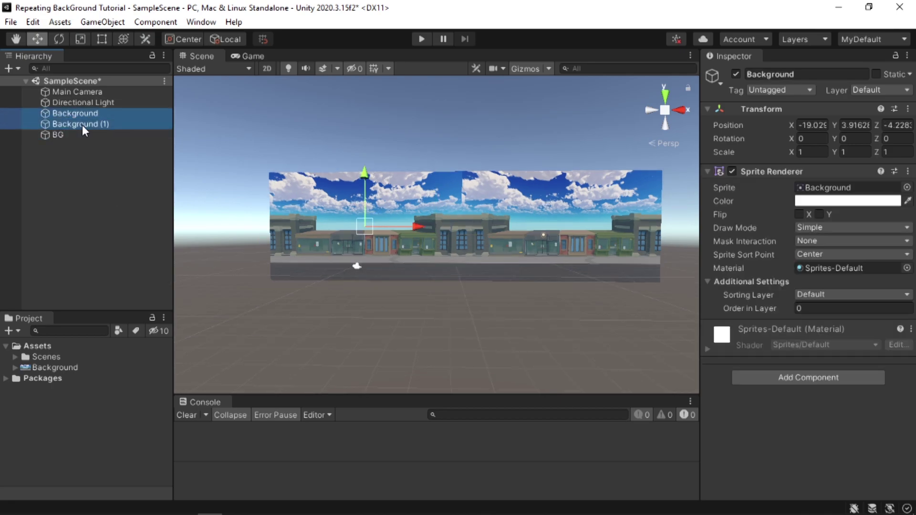
pyautogui.moveTo(82, 125)
pyautogui.mouseDown()
pyautogui.moveTo(89, 128)
pyautogui.moveTo(81, 134)
pyautogui.mouseUp()
pyautogui.click(34, 113)
# Frame the first background in the scene, align the Main Camera with that view, and check the framing in the Game view
pyautogui.scroll(5, 451, 199)
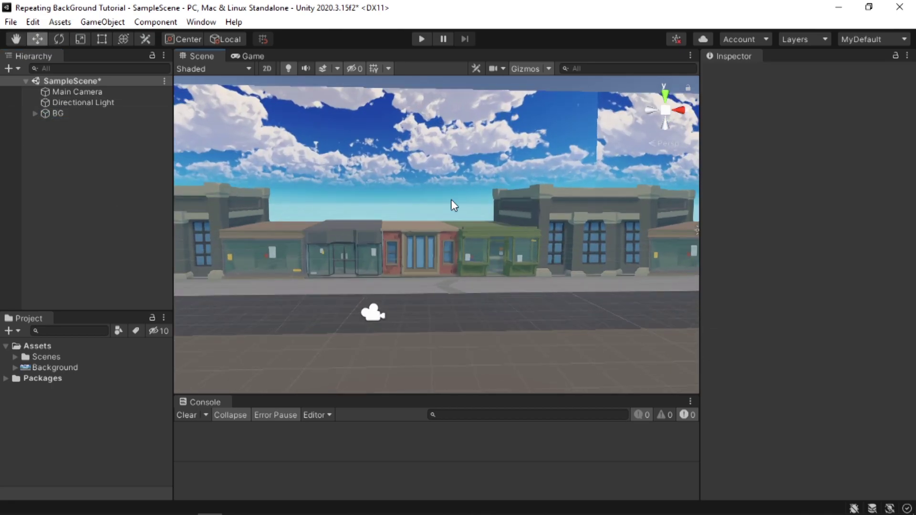
pyautogui.scroll(3, 446, 202)
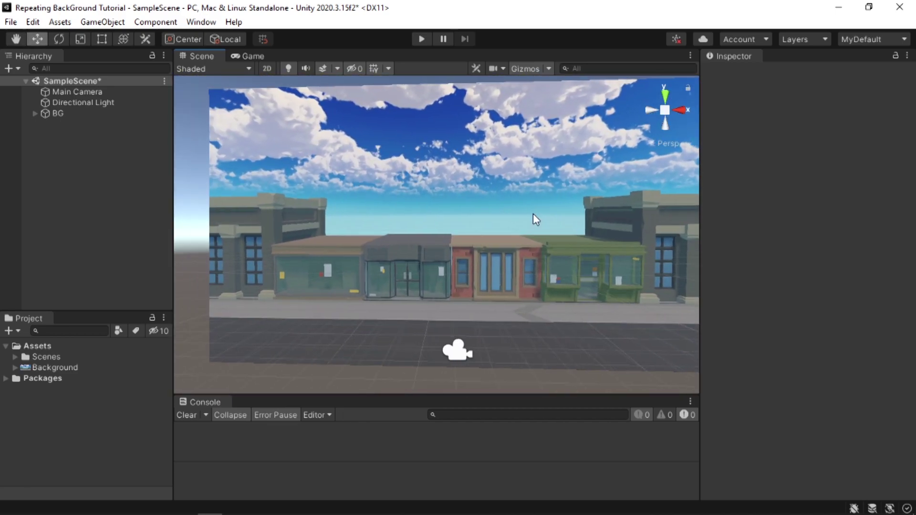
pyautogui.scroll(-2, 557, 225)
pyautogui.click(64, 93)
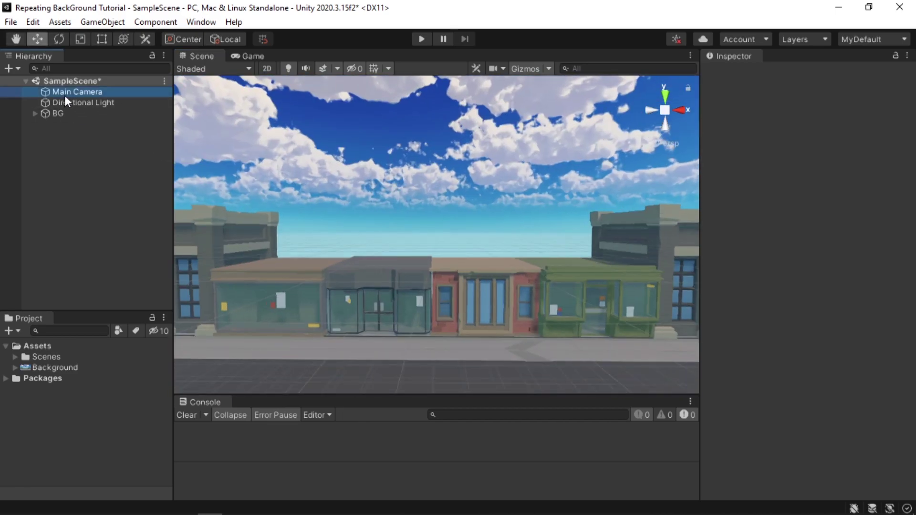
pyautogui.hotkey('ctrl', 'shift', 'f')
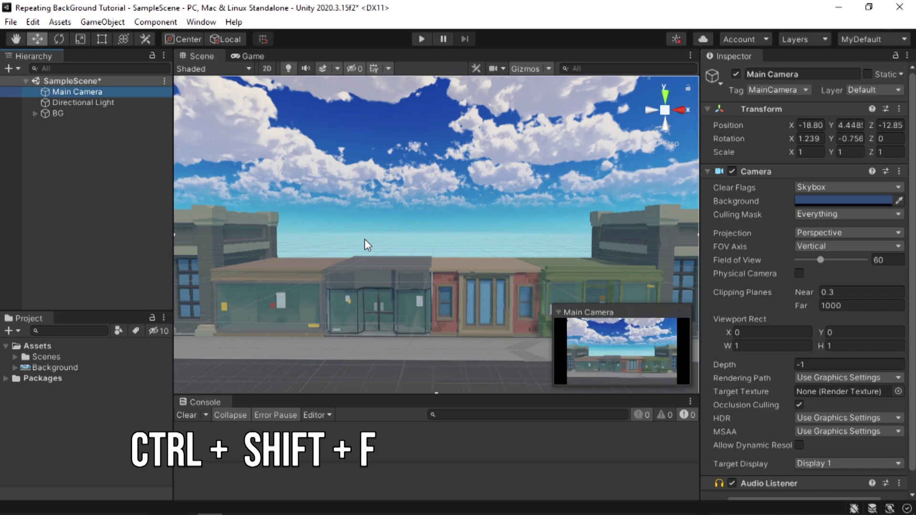
pyautogui.click(230, 58)
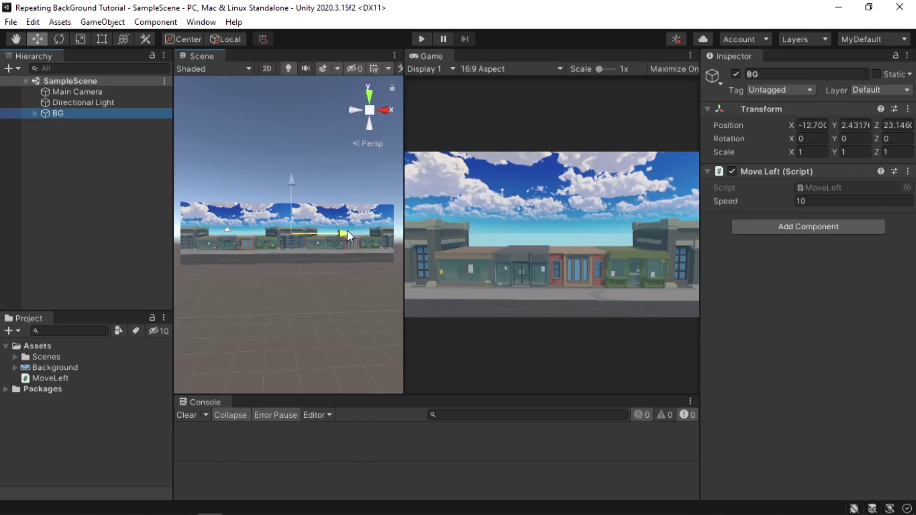
# Shift the BG object left along the X axis and paste the copied component values onto its Transform
pyautogui.moveTo(347, 229); pyautogui.dragTo(240, 216)
pyautogui.rightClick(761, 109)
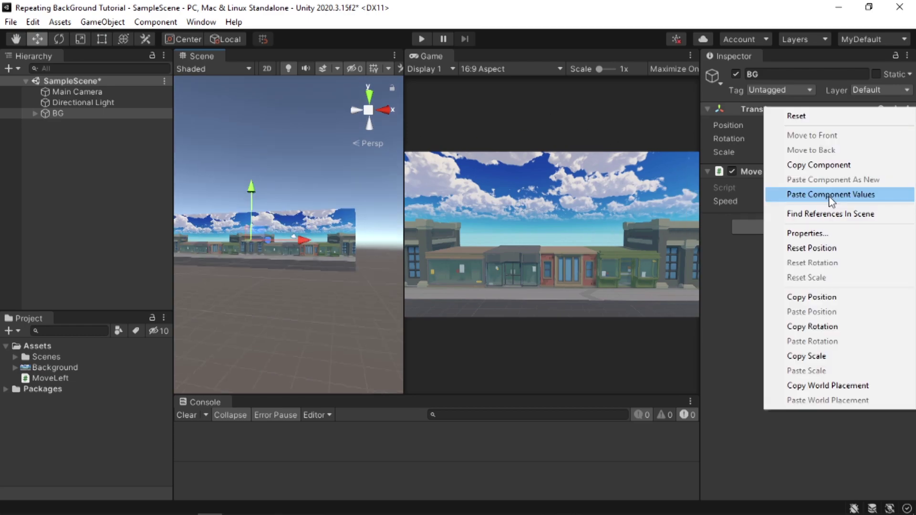
pyautogui.click(828, 195)
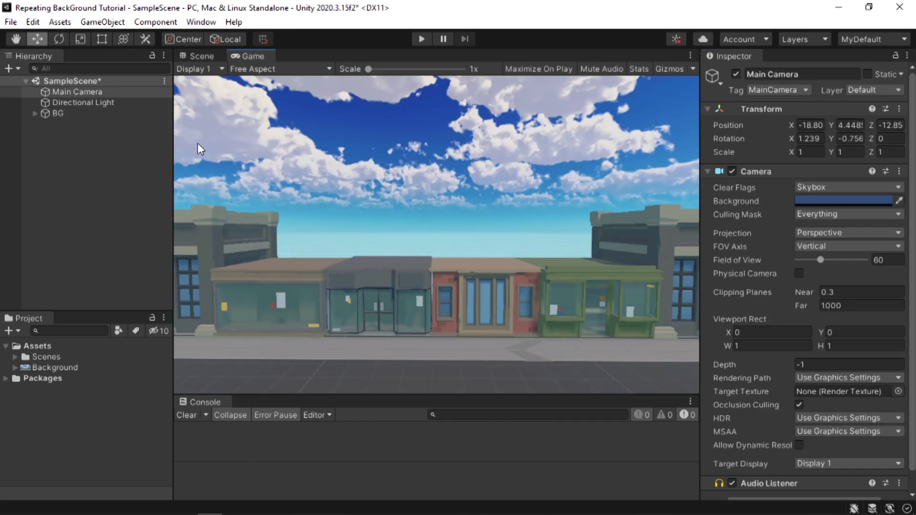
# Return to the Scene view and create a C# script named MoveLeft in the Assets folder
pyautogui.click(207, 56)
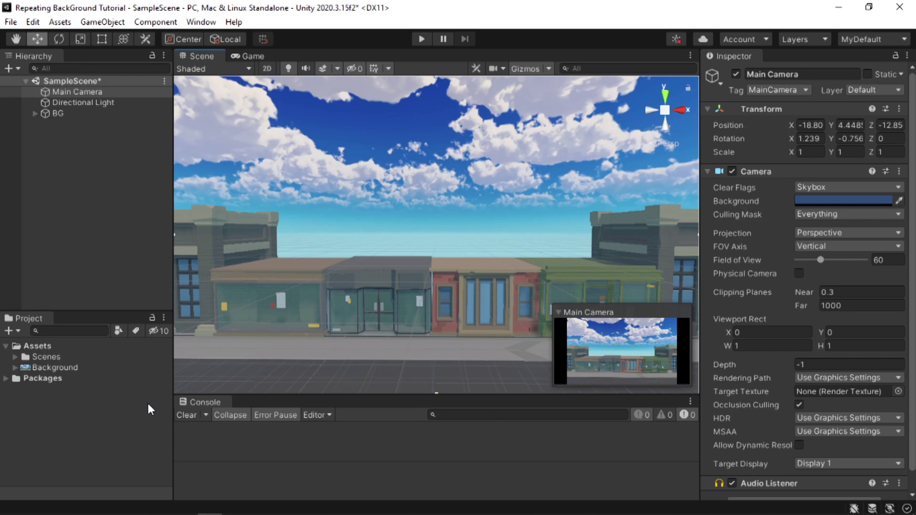
pyautogui.click(36, 346)
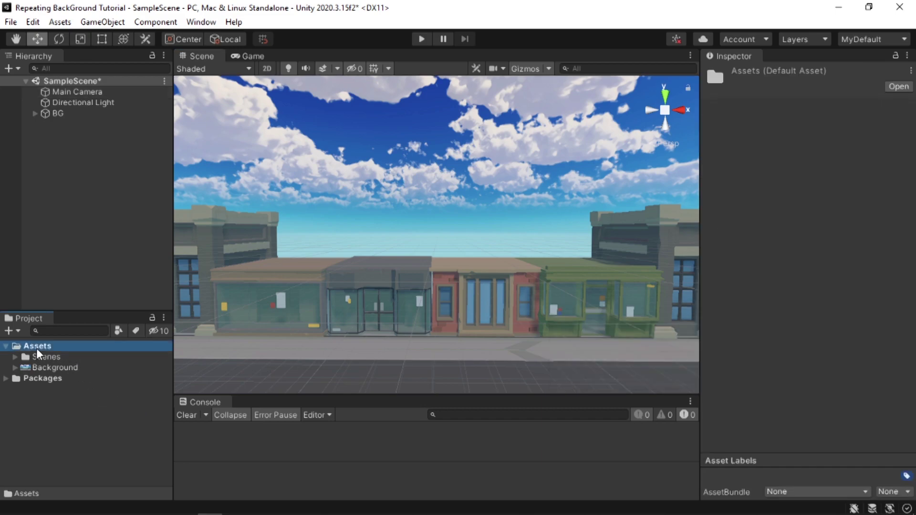
pyautogui.rightClick(36, 348)
pyautogui.moveTo(98, 161)
pyautogui.click(255, 45)
pyautogui.write('Mov')
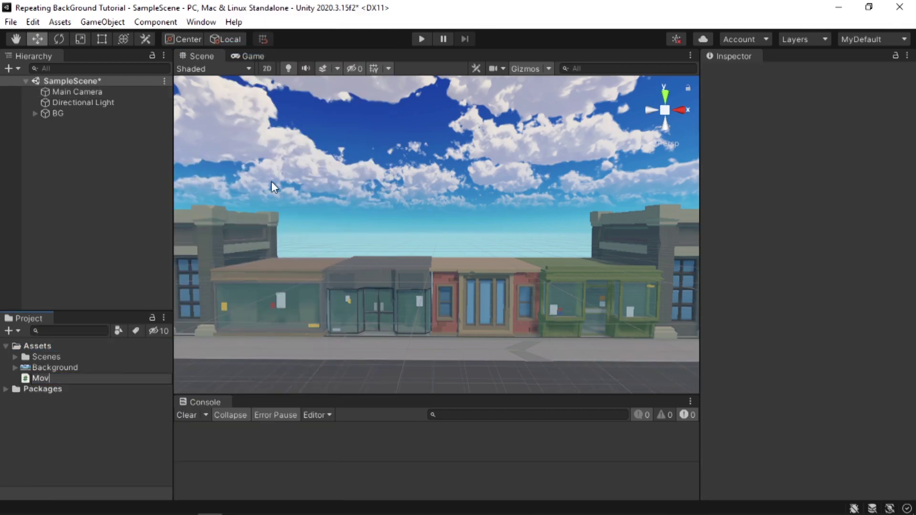
pyautogui.write('eLeft')
pyautogui.press('Return')
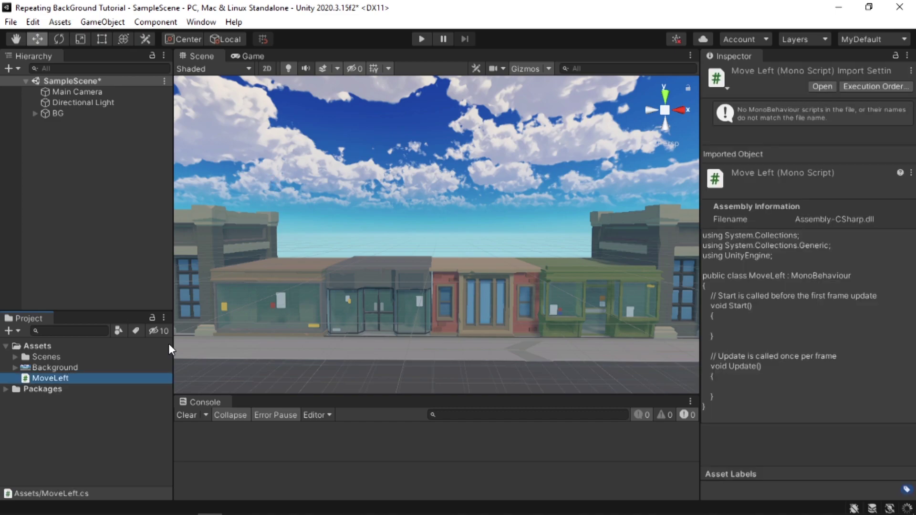
# Open the MoveLeft script in Visual Studio Code and write tranform.Translate(Vector3.left * Time.deltaTime) inside Update
pyautogui.doubleClick(48, 378)
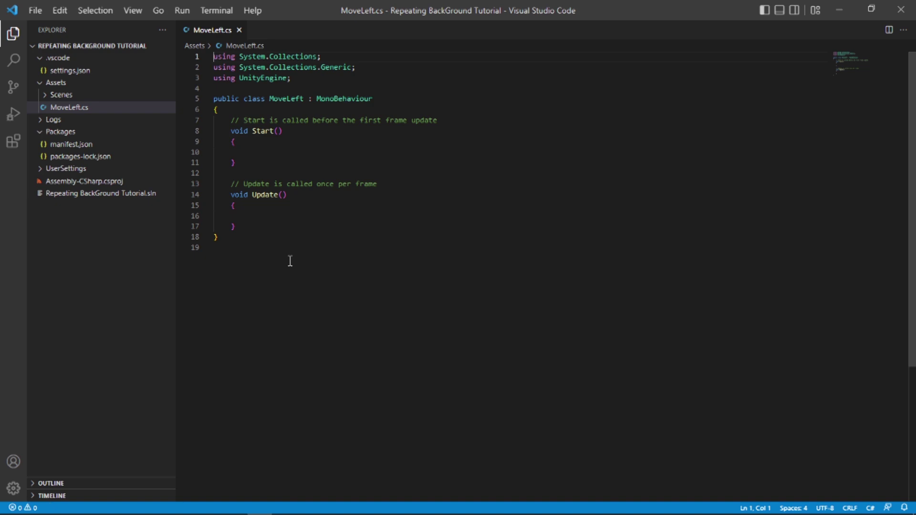
pyautogui.click(281, 217)
pyautogui.write('tranfr')
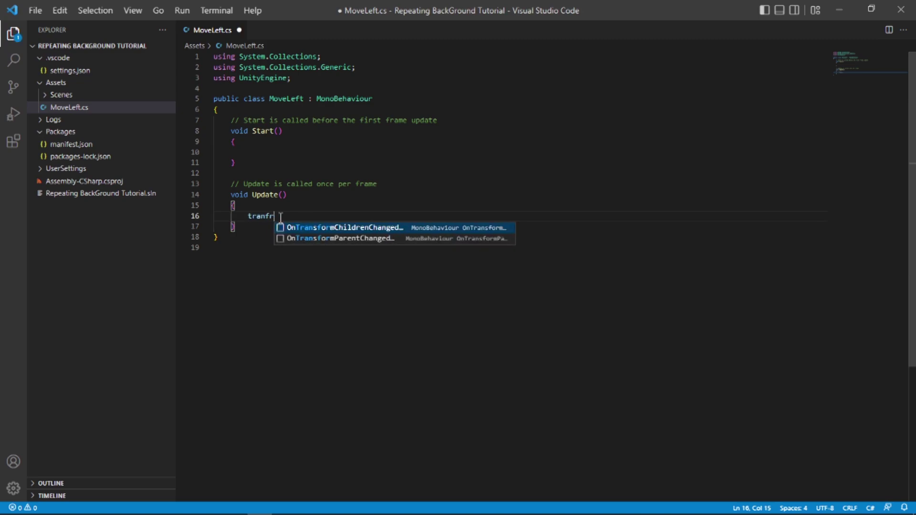
pyautogui.press('BackSpace')
pyautogui.write('orm')
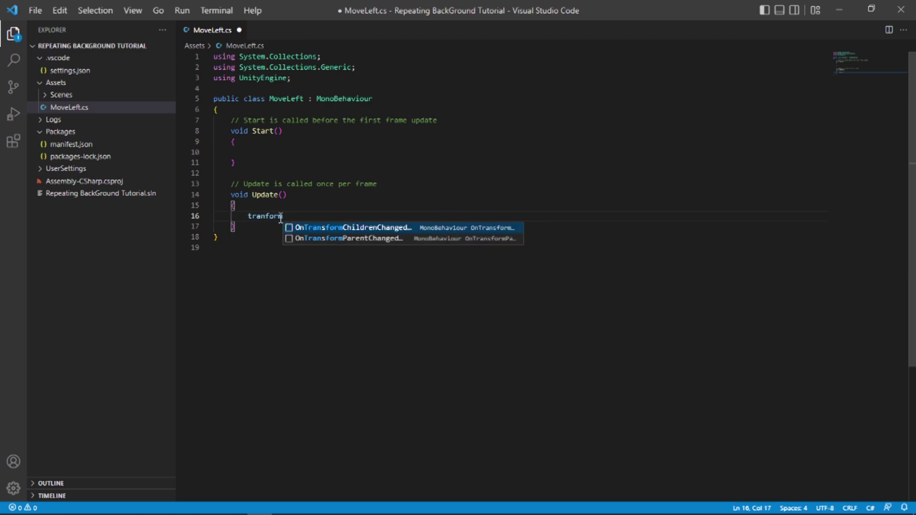
pyautogui.write('.Translate(')
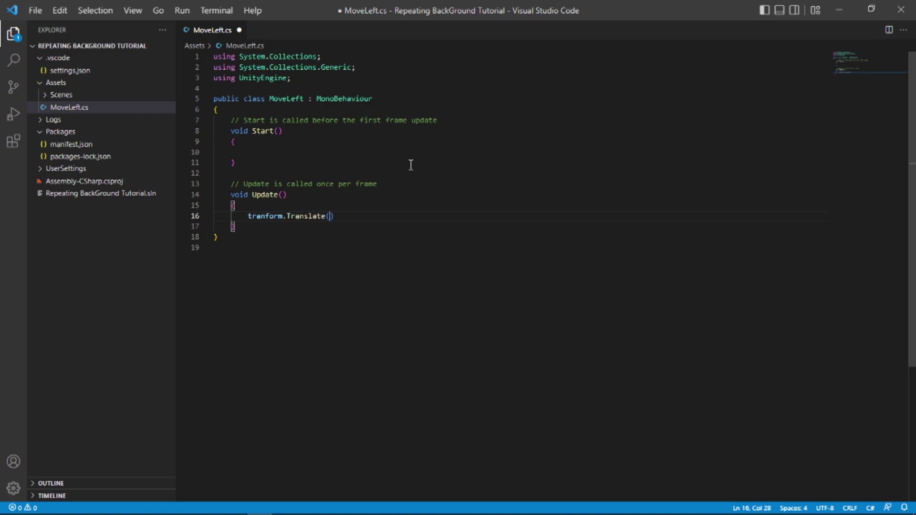
pyautogui.write('Vector3.left * Time.del')
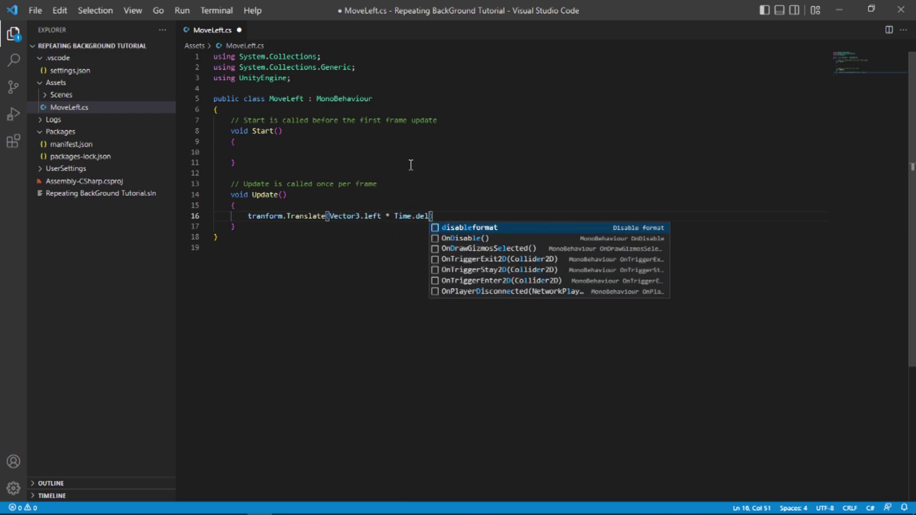
pyautogui.write('taTime')
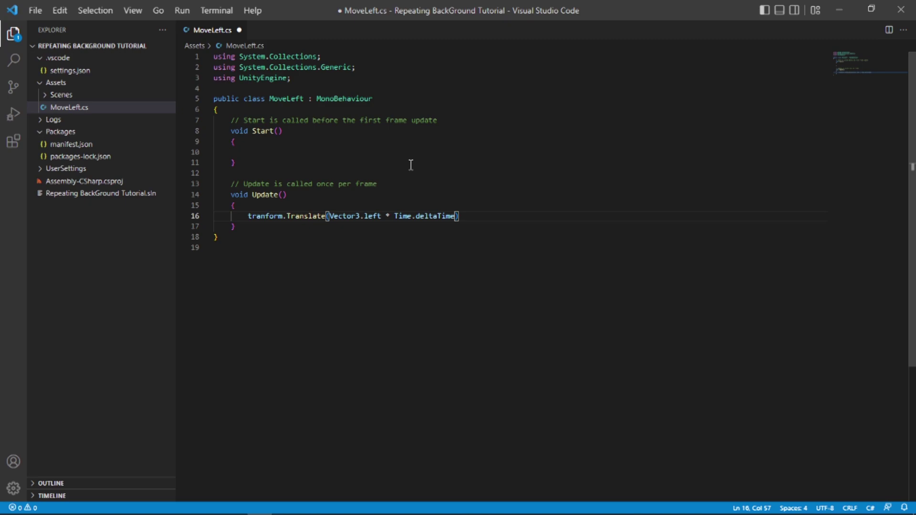
# Declare public float speed = 10f; at the beginning of the MoveLeft class
pyautogui.click(268, 110)
pyautogui.press('Return')
pyautogui.write('public')
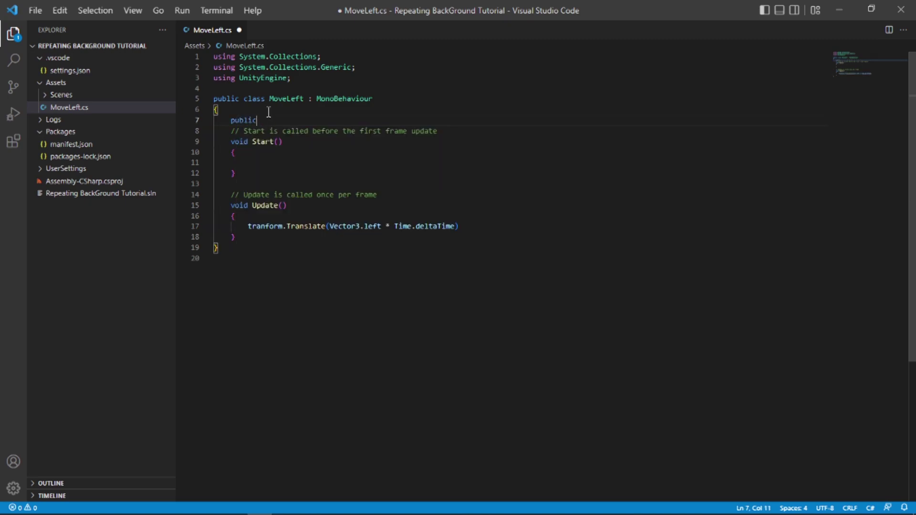
pyautogui.write(' float spe')
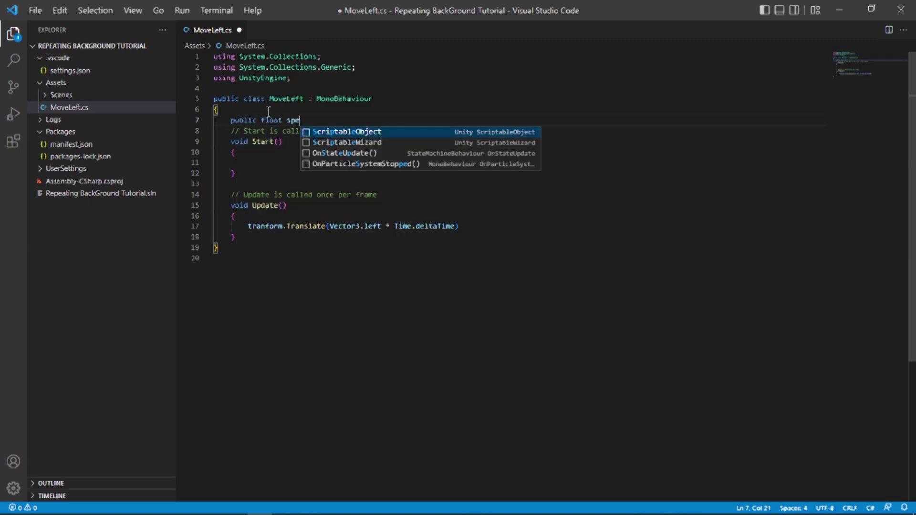
pyautogui.write('ed = 10f;')
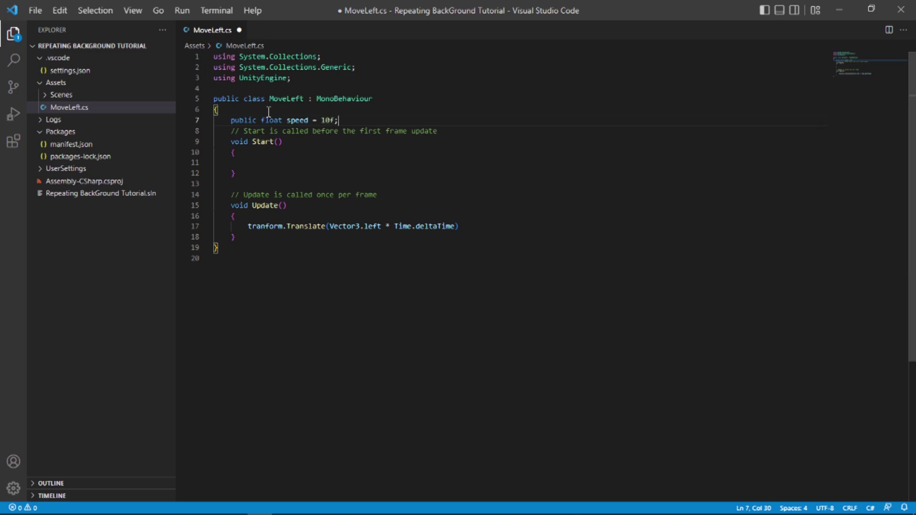
# Multiply the Translate vector in Update by speed, end the statement with a semicolon, and save the script
pyautogui.press('Down')
pyautogui.press('Down')
pyautogui.press('Down')
pyautogui.press('Down')
pyautogui.press('Down')
pyautogui.press('Down')
pyautogui.press('Down')
pyautogui.press('Down')
pyautogui.press('Down')
pyautogui.click(457, 226)
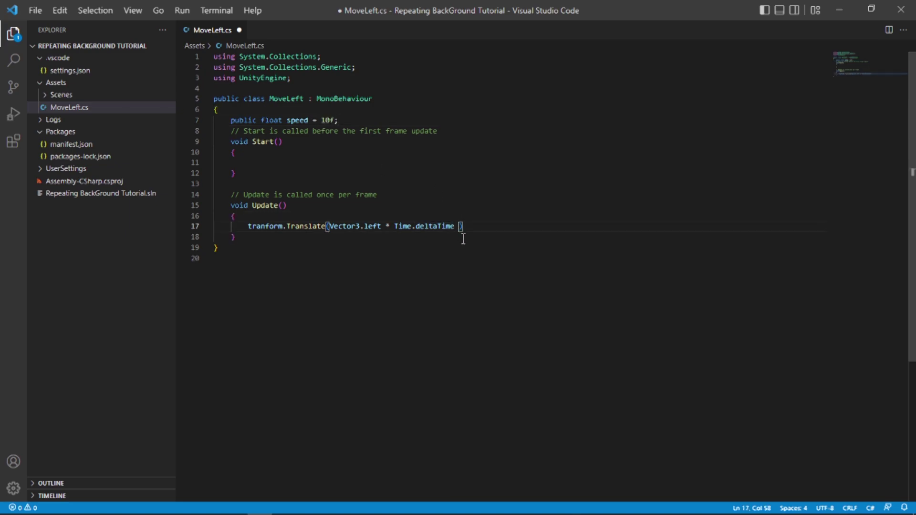
pyautogui.write('* speed);')
pyautogui.hotkey('ctrl', 's')
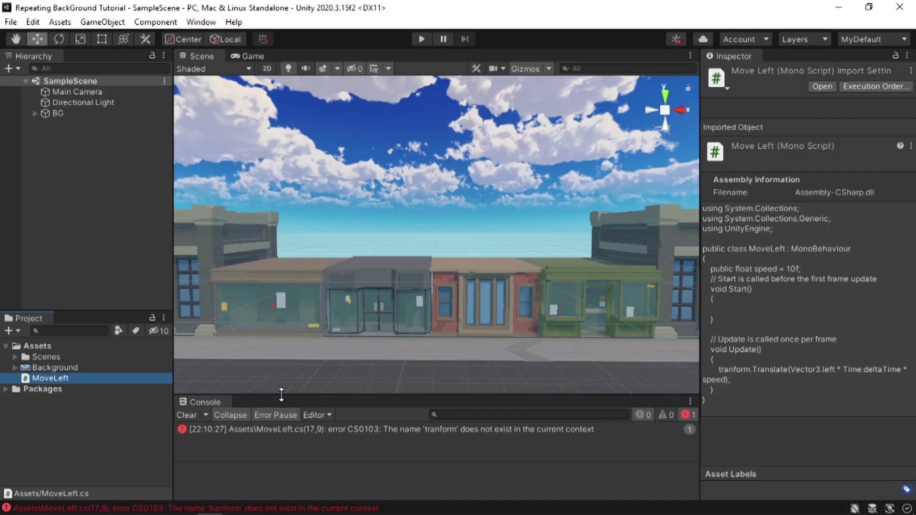
# Check the compile error in Unity's console and correct tranform to transform in the MoveLeft script in Visual Studio Code
pyautogui.click(308, 430)
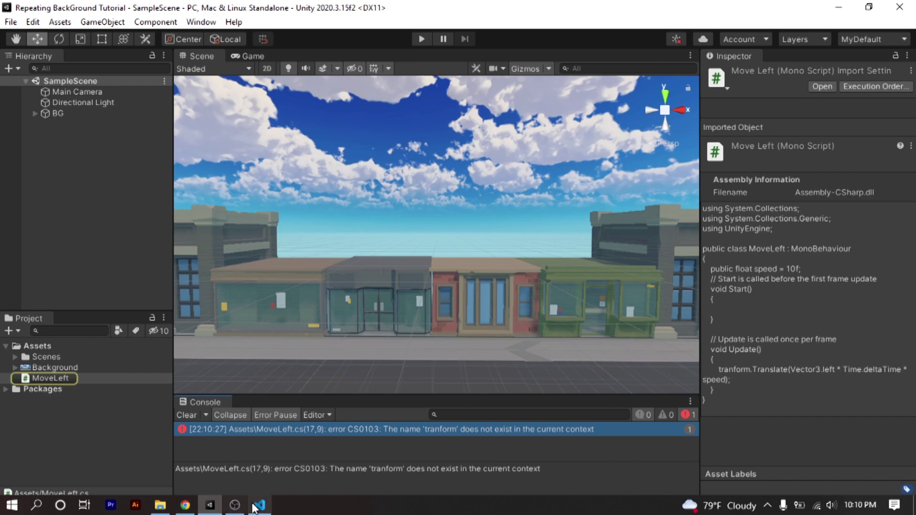
pyautogui.click(260, 505)
pyautogui.click(264, 226)
pyautogui.write('s')
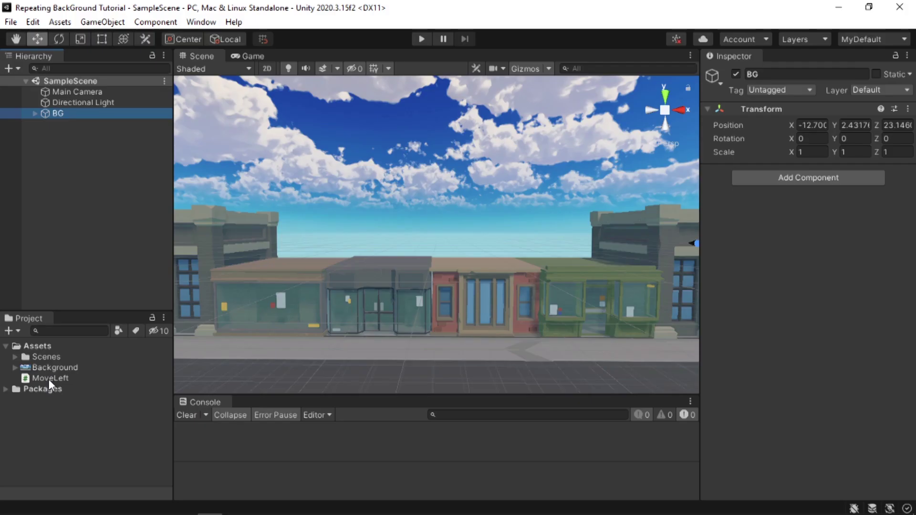
# Attach the MoveLeft script to the BG object in Unity and test its movement in Play mode
pyautogui.moveTo(49, 382); pyautogui.dragTo(87, 116)
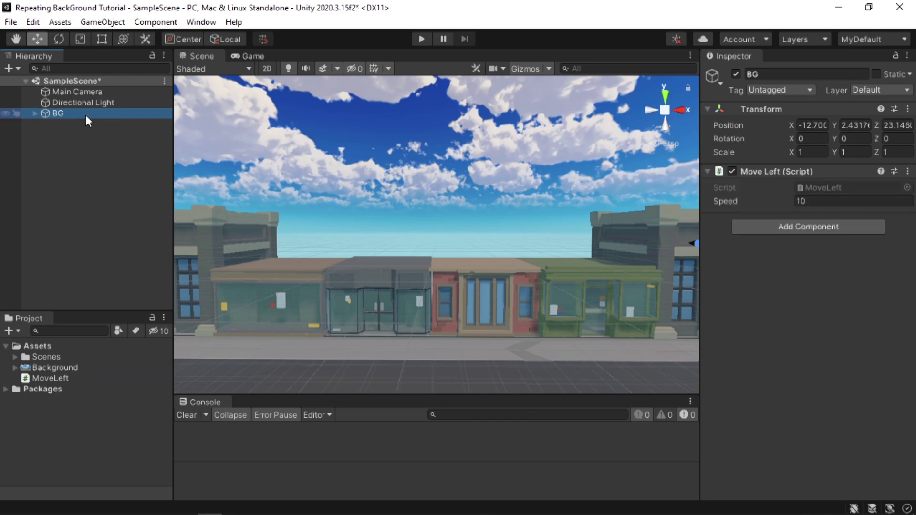
pyautogui.hotkey('ctrl', 'p')
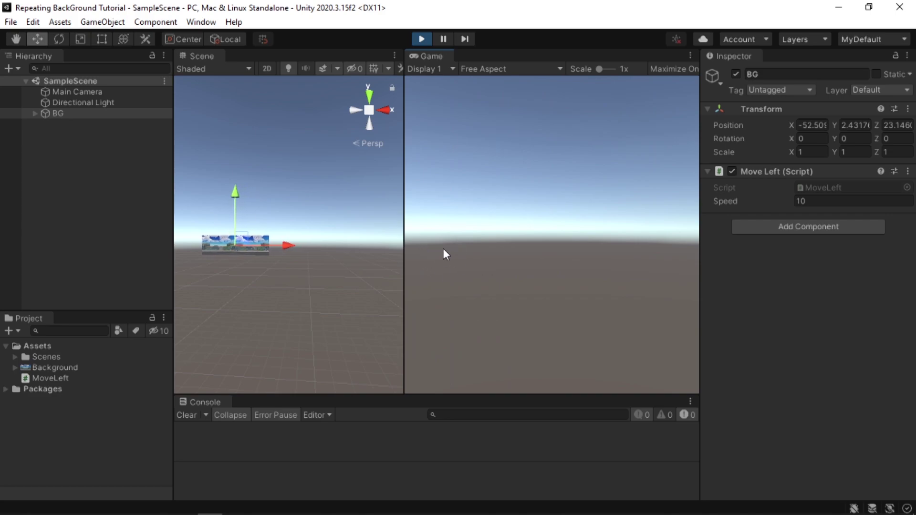
pyautogui.moveTo(362, 261); pyautogui.dragTo(302, 263, button='right')
pyautogui.hotkey('ctrl', 'p')
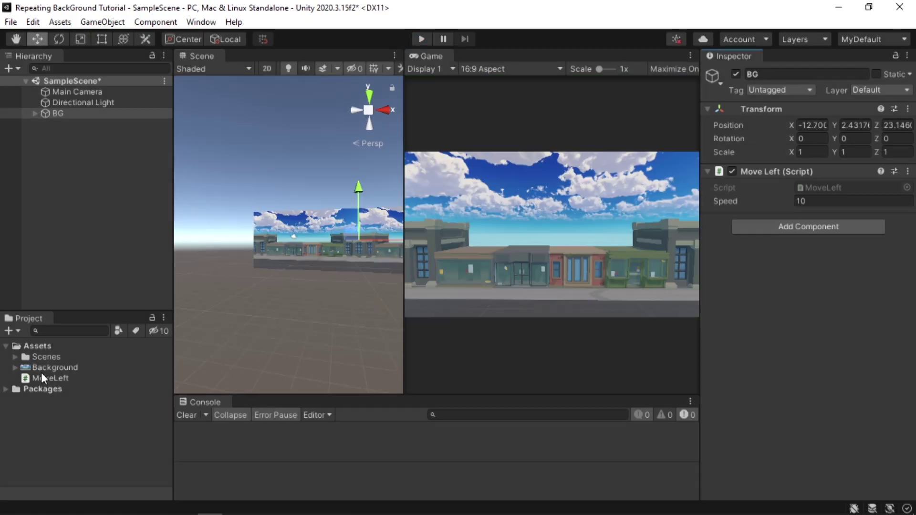
# Create a C# script named RepeatBG in the Assets folder and open it in Visual Studio Code
pyautogui.click(9, 330)
pyautogui.click(99, 48)
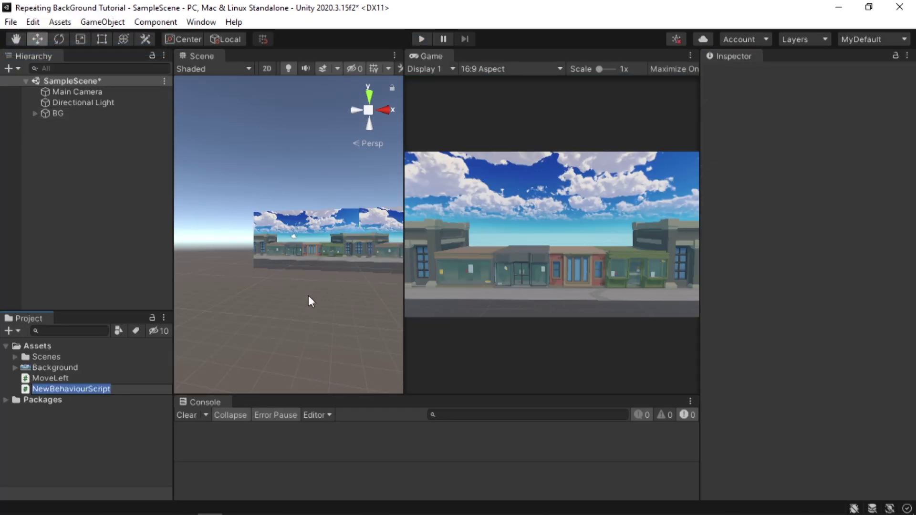
pyautogui.write('RepeatBG')
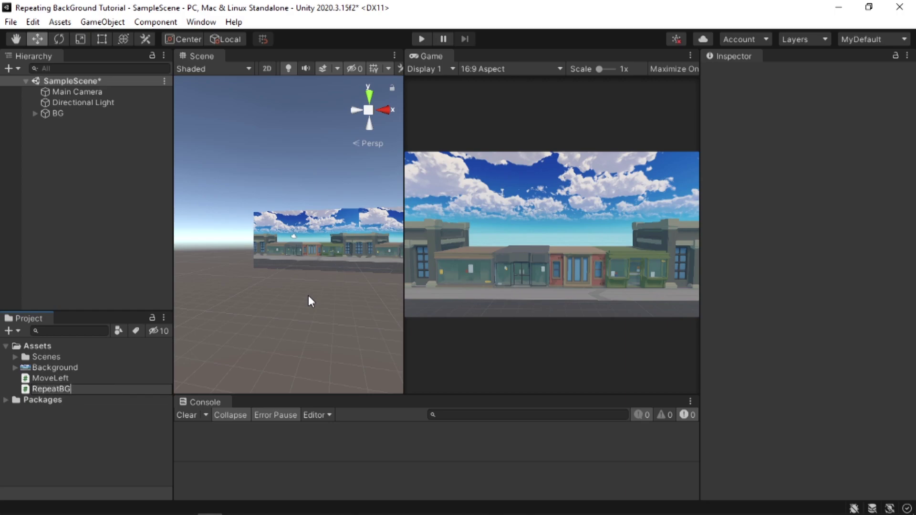
pyautogui.press('Return')
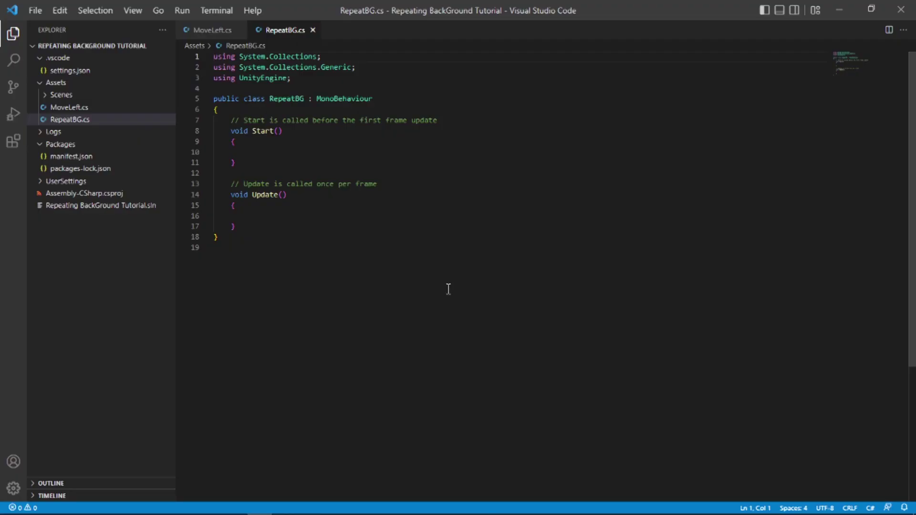
# Declare the variable Vector3 startPos; at the beginning of the RepeatBG class
pyautogui.click(290, 112)
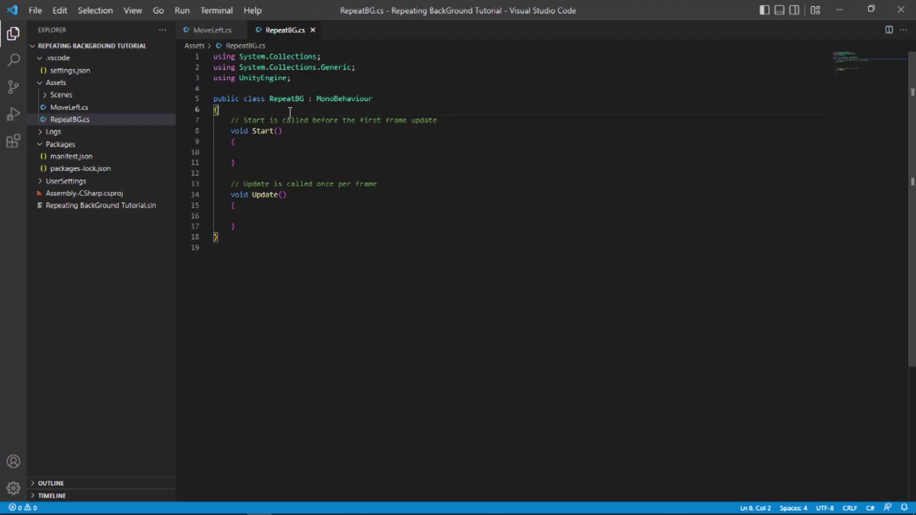
pyautogui.press('Return')
pyautogui.press('Return')
pyautogui.write('Vector3')
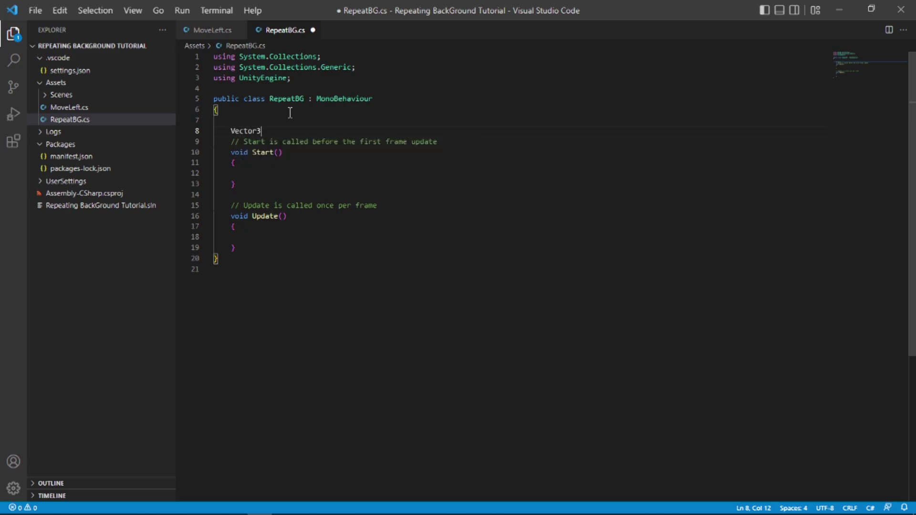
pyautogui.write(' start')
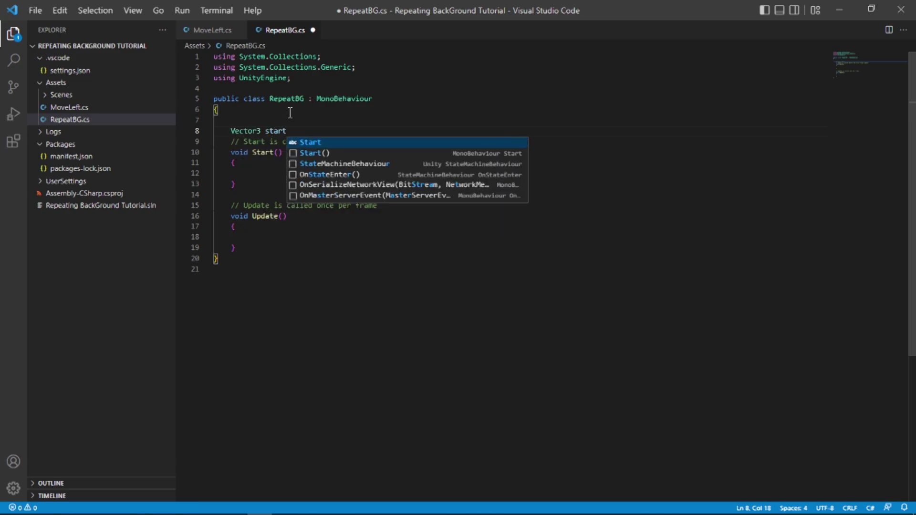
pyautogui.write('Pos;')
# Store the initial position inside Start with startPos = transform.position;
pyautogui.click(278, 173)
pyautogui.write('startPos')
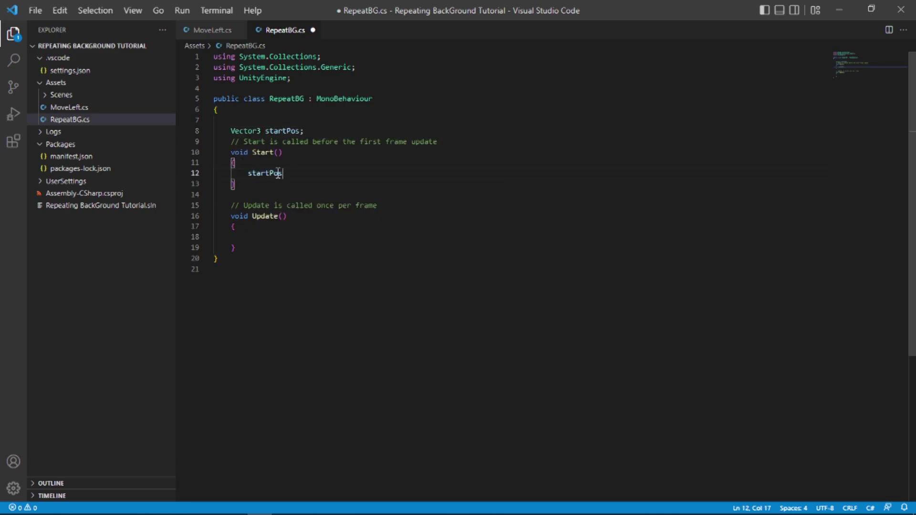
pyautogui.write(' = transform.pos')
pyautogui.write('ition;')
# Write if(transform.position.x < startPos.x - 15) in Update, with transform.position = startPos; inside its braces
pyautogui.click(329, 236)
pyautogui.write('if(transform.position.x ')
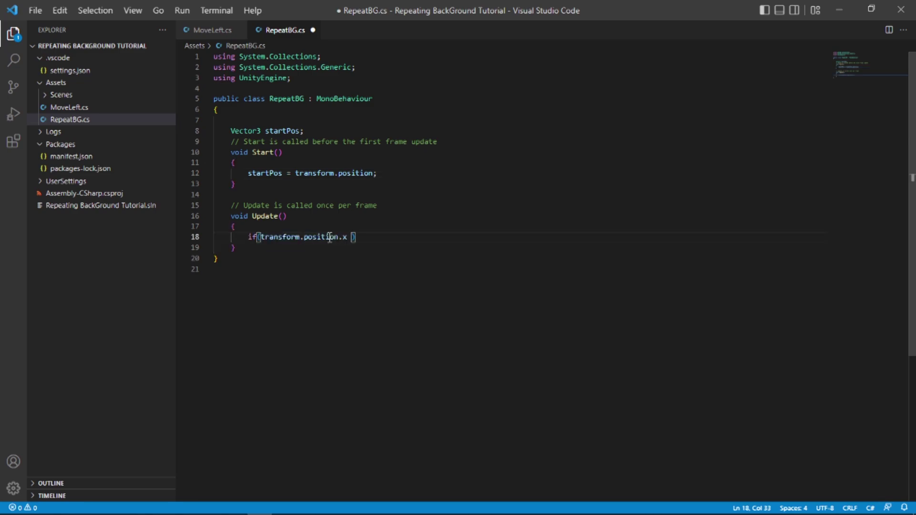
pyautogui.write('< startPos.x -  15')
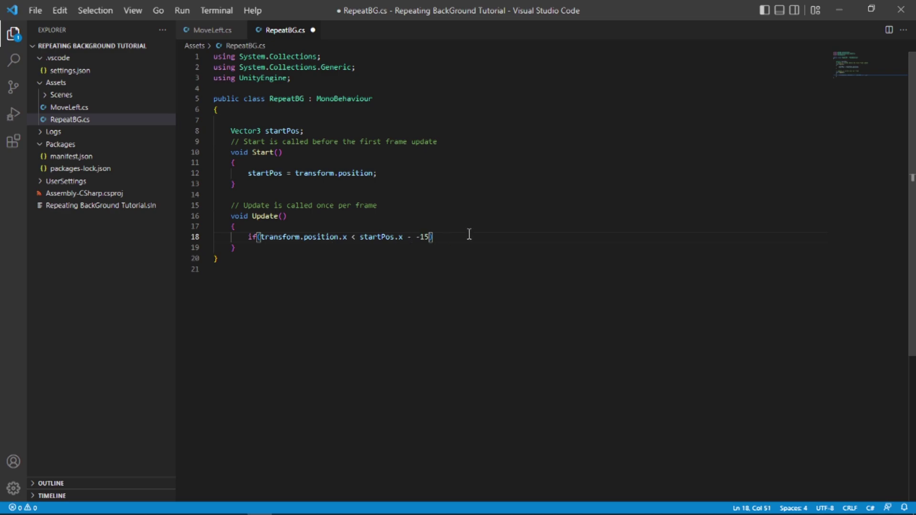
pyautogui.press('BackSpace')
pyautogui.press('End')
pyautogui.press('Return')
pyautogui.write('{')
pyautogui.press('Return')
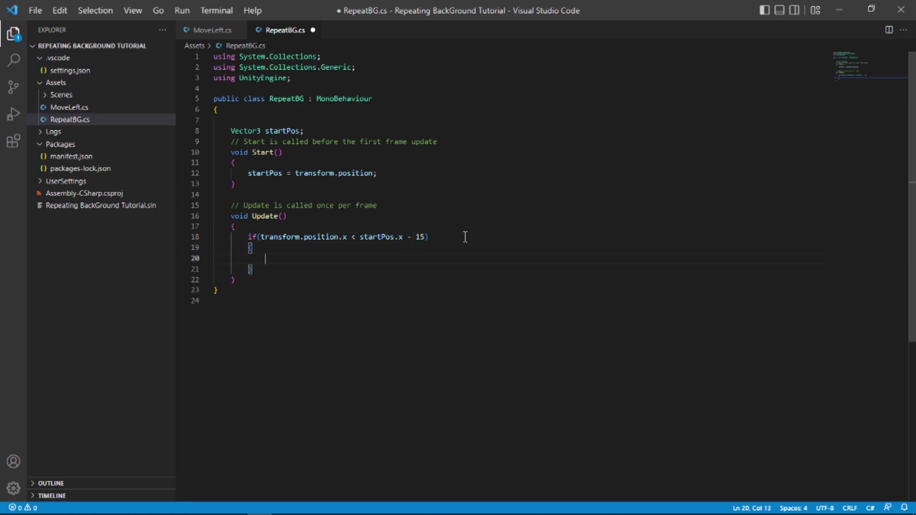
pyautogui.write('transform.position')
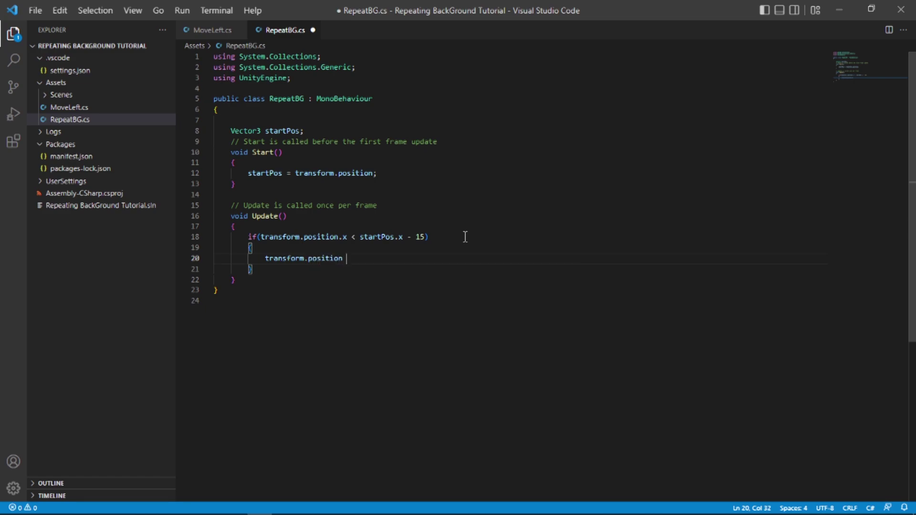
pyautogui.write(' = startPos;')
# Switch to Unity, attach the RepeatBG script to BG, and run the scene to test the loop
pyautogui.hotkey('alt', 'Tab')
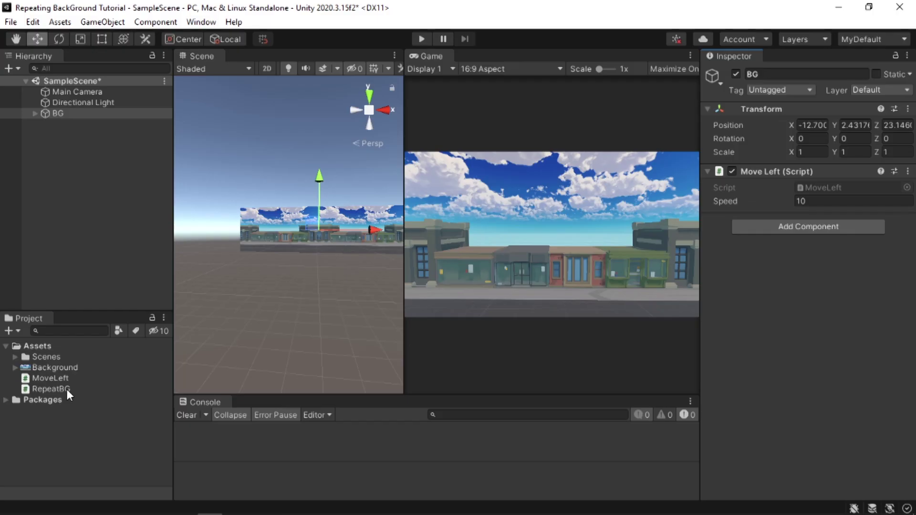
pyautogui.moveTo(104, 182); pyautogui.dragTo(113, 113)
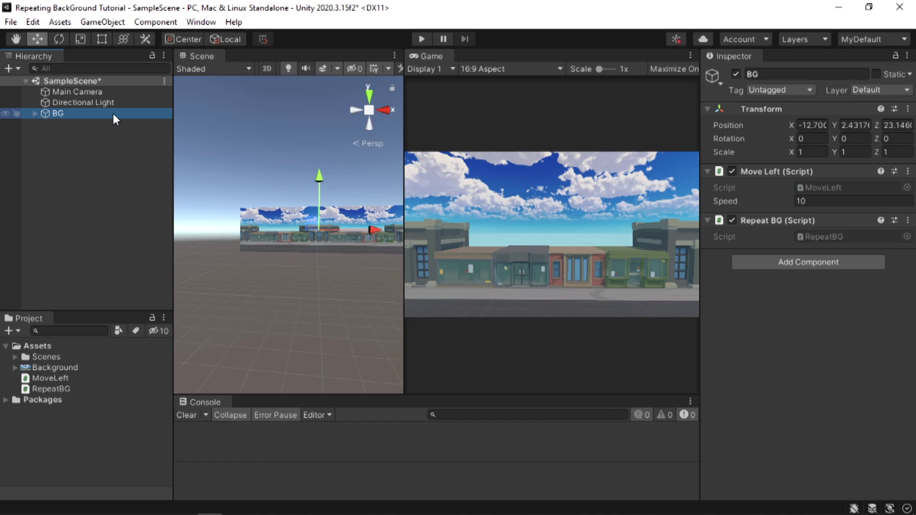
pyautogui.click(427, 41)
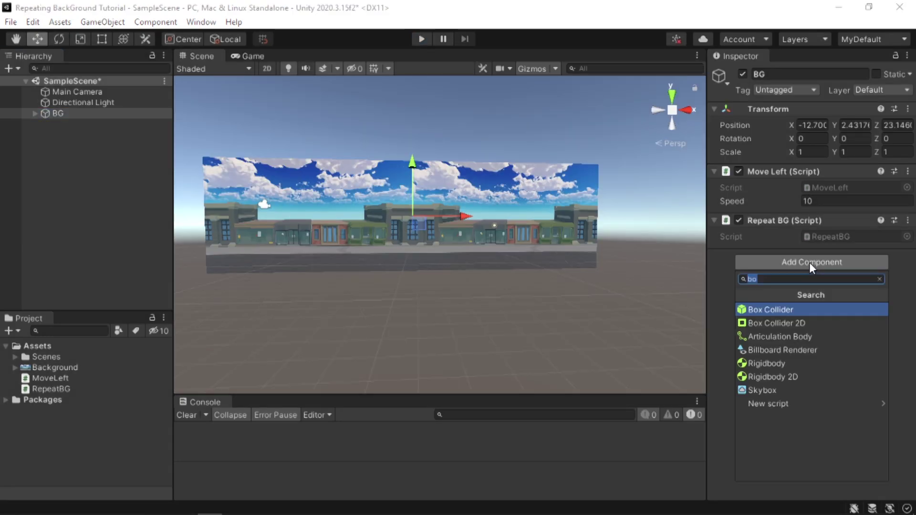
# Add a Box Collider 2D to BG and stretch it around both background sprites, about 38.3 by 10.8 in size
pyautogui.click(807, 323)
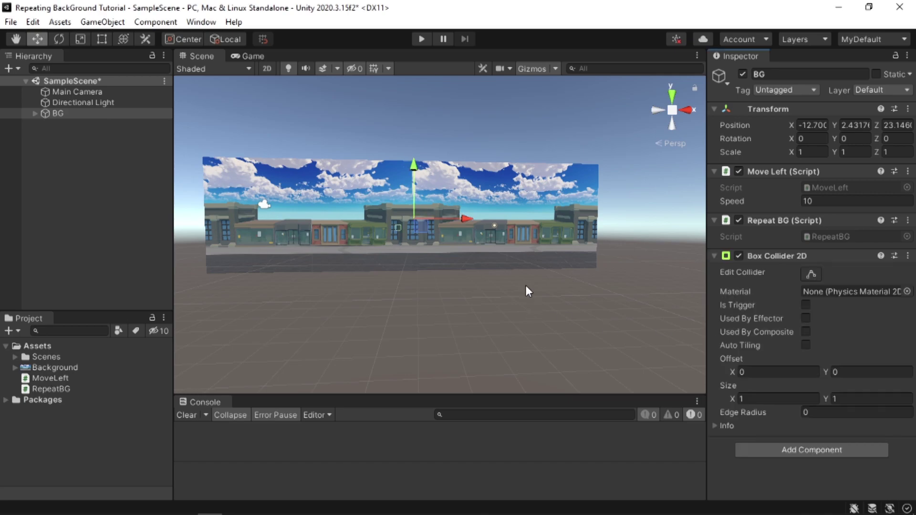
pyautogui.press('f')
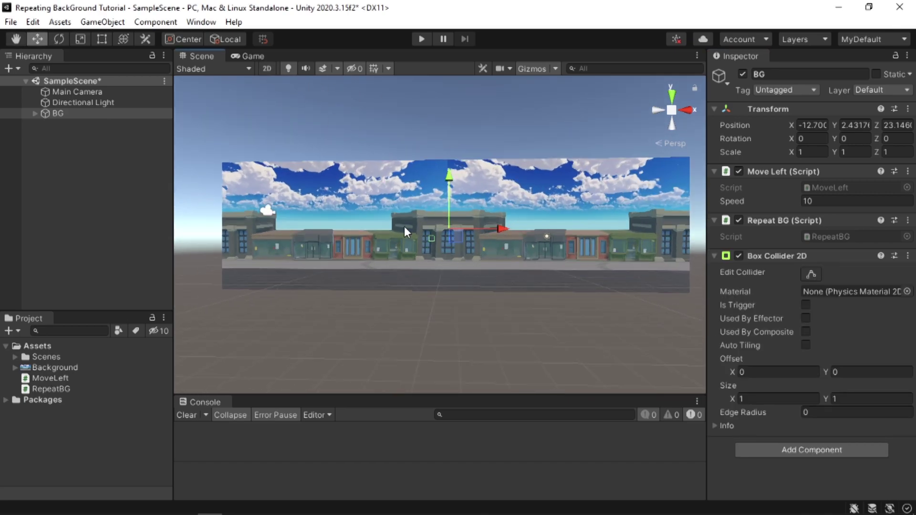
pyautogui.scroll(3, 405, 228)
pyautogui.click(267, 68)
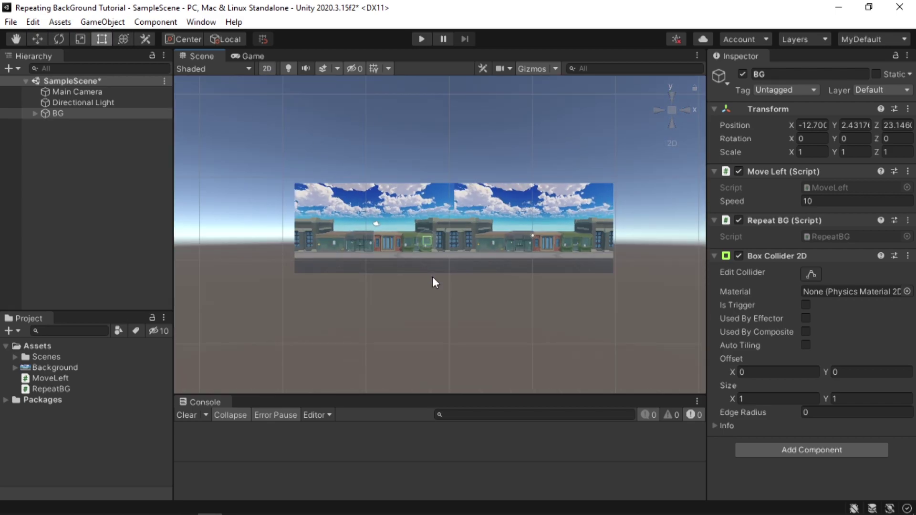
pyautogui.click(810, 274)
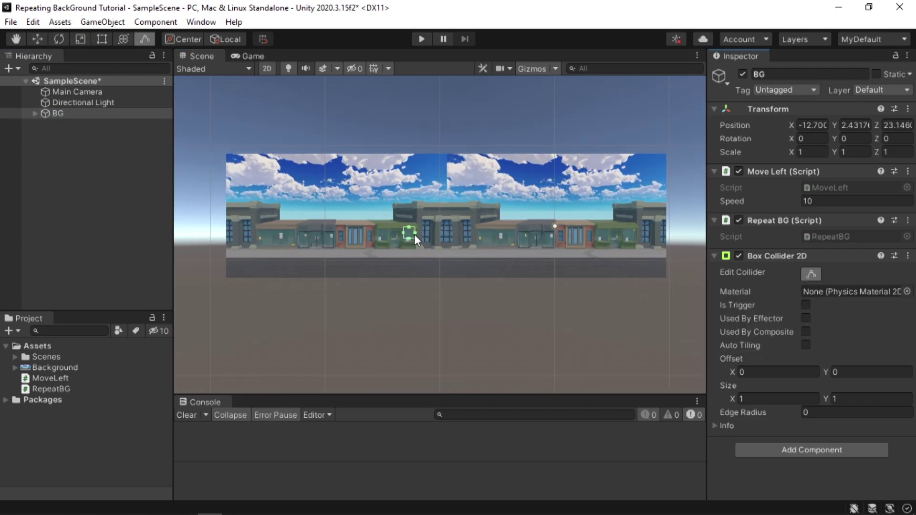
pyautogui.moveTo(416, 233); pyautogui.dragTo(228, 234)
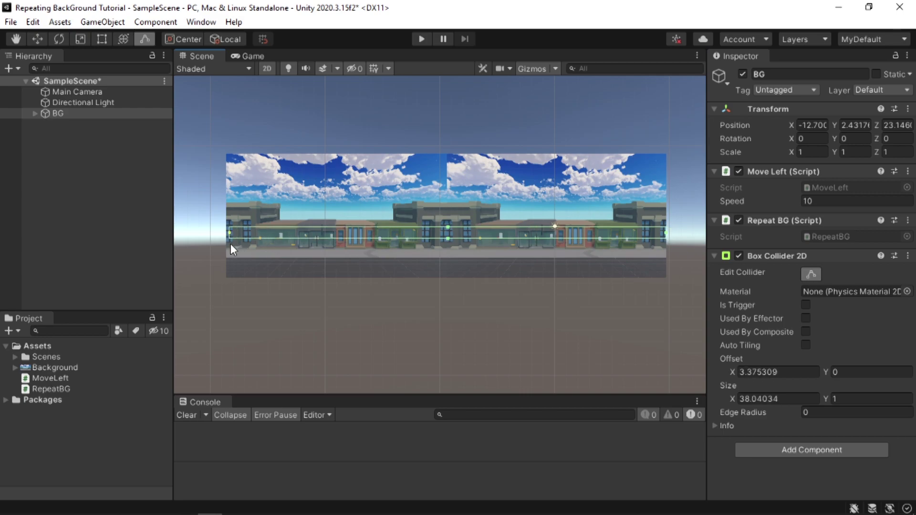
pyautogui.moveTo(446, 227); pyautogui.dragTo(464, 280)
pyautogui.press('f')
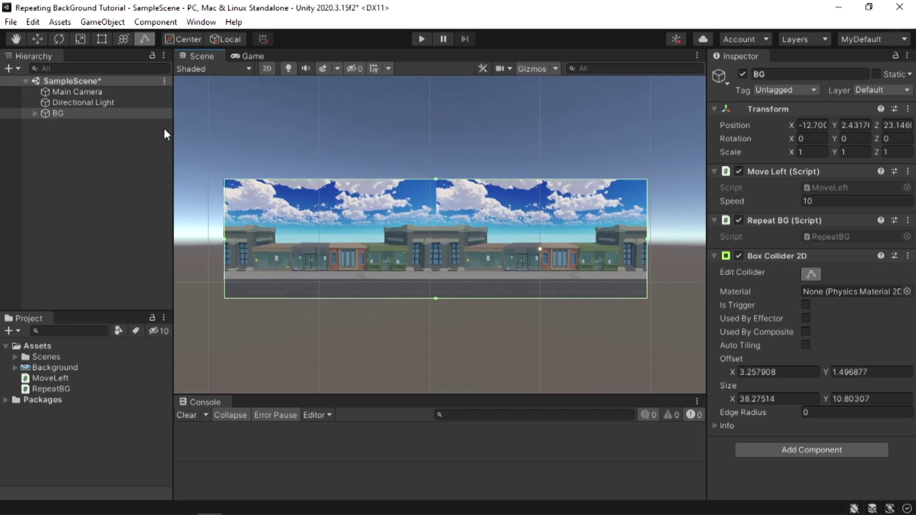
# Expand BG in the hierarchy and examine the collider against the two background sprites from different views
pyautogui.click(35, 114)
pyautogui.press('w')
pyautogui.scroll(5, 406, 176)
pyautogui.scroll(-6, 431, 173)
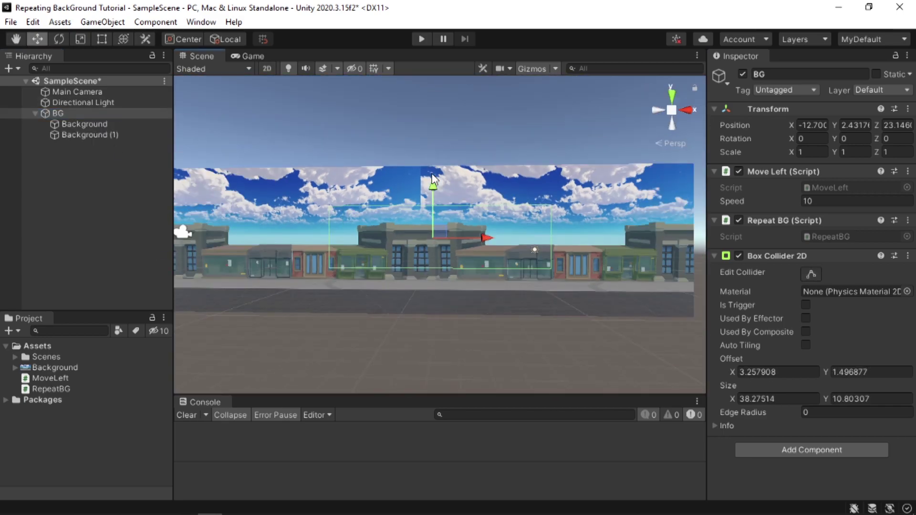
pyautogui.scroll(2, 431, 181)
pyautogui.scroll(-2, 353, 139)
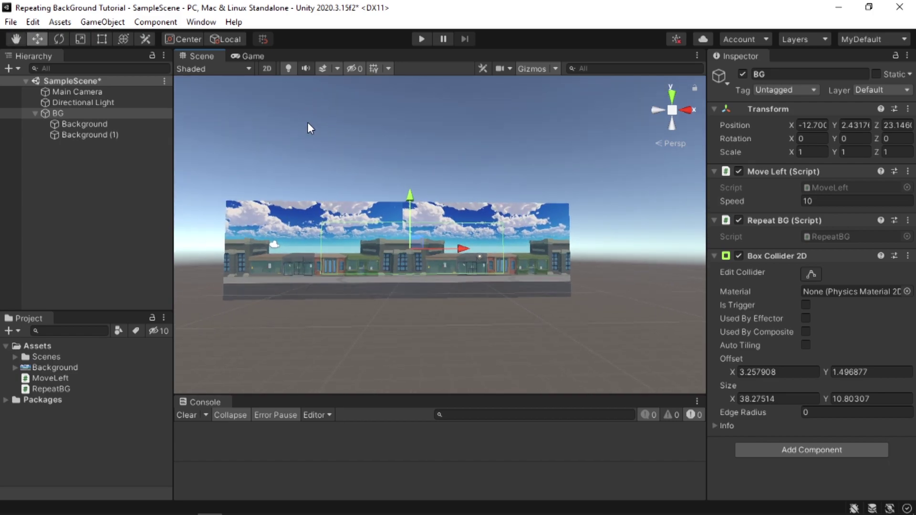
pyautogui.moveTo(310, 128); pyautogui.dragTo(311, 107, button='middle')
pyautogui.moveTo(335, 139); pyautogui.dragTo(353, 224, button='middle')
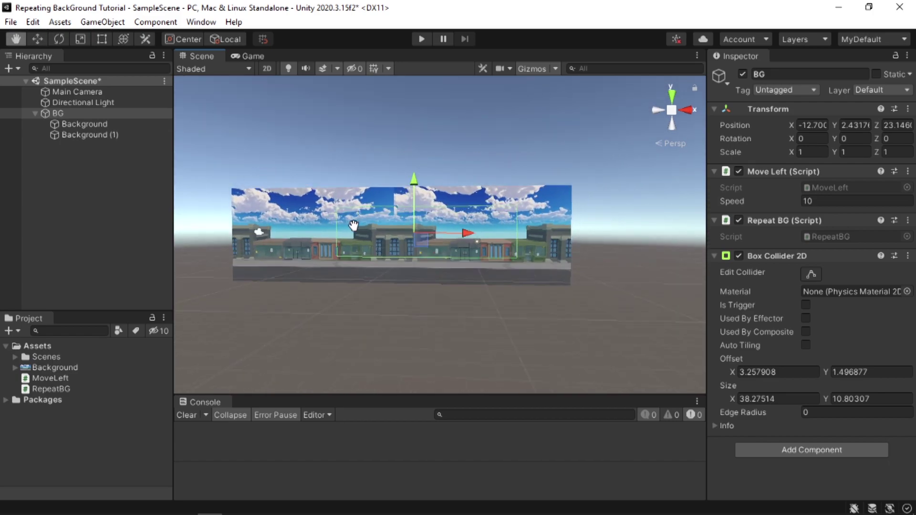
pyautogui.keyDown('alt'); pyautogui.moveTo(354, 224); pyautogui.dragTo(382, 224); pyautogui.keyUp('alt')
# Reset the Transforms of BG and its children Background and Background (1), and reselect BG
pyautogui.click(908, 109)
pyautogui.click(787, 119)
pyautogui.click(85, 124)
pyautogui.keyDown('shift'); pyautogui.click(90, 134); pyautogui.keyUp('shift')
pyautogui.click(908, 109)
pyautogui.click(787, 119)
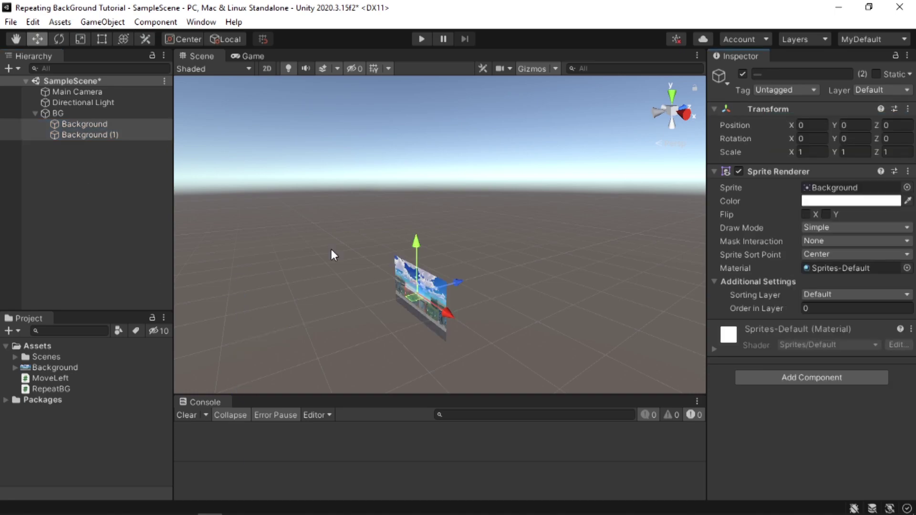
pyautogui.keyDown('alt'); pyautogui.moveTo(331, 249); pyautogui.dragTo(484, 234); pyautogui.keyUp('alt')
pyautogui.click(92, 116)
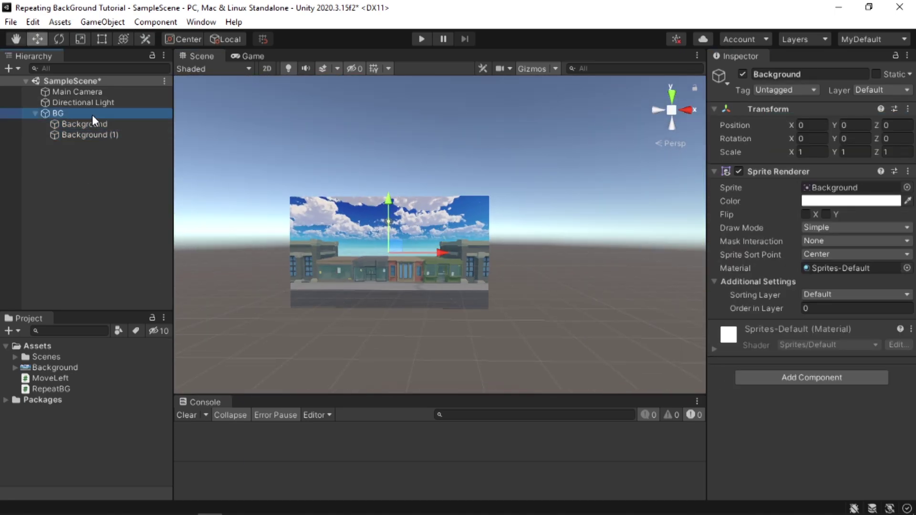
# Place the two background sprites side by side and refit BG's Box Collider 2D around both, about 38.3 by 10.6 in size
pyautogui.moveTo(415, 253); pyautogui.dragTo(683, 269)
pyautogui.click(67, 114)
pyautogui.click(267, 68)
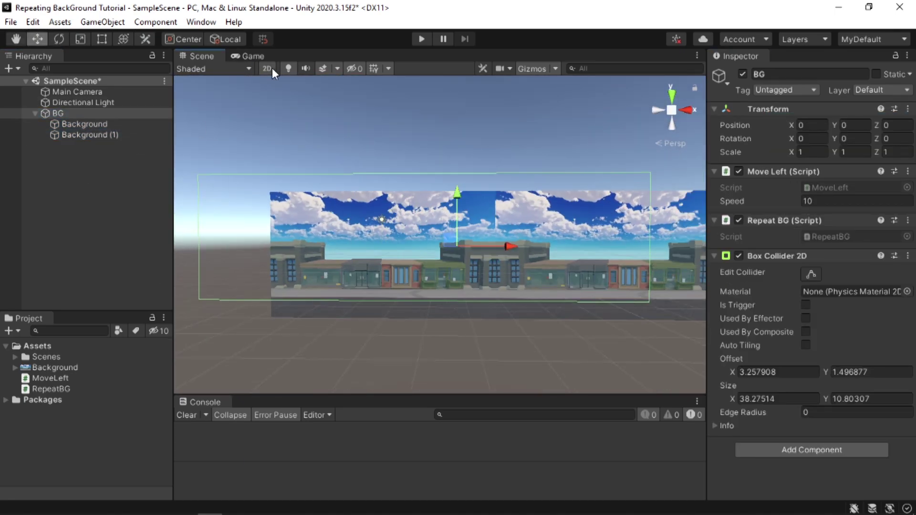
pyautogui.click(811, 274)
pyautogui.moveTo(650, 236); pyautogui.dragTo(648, 229)
pyautogui.moveTo(199, 234); pyautogui.dragTo(261, 233)
pyautogui.click(84, 156)
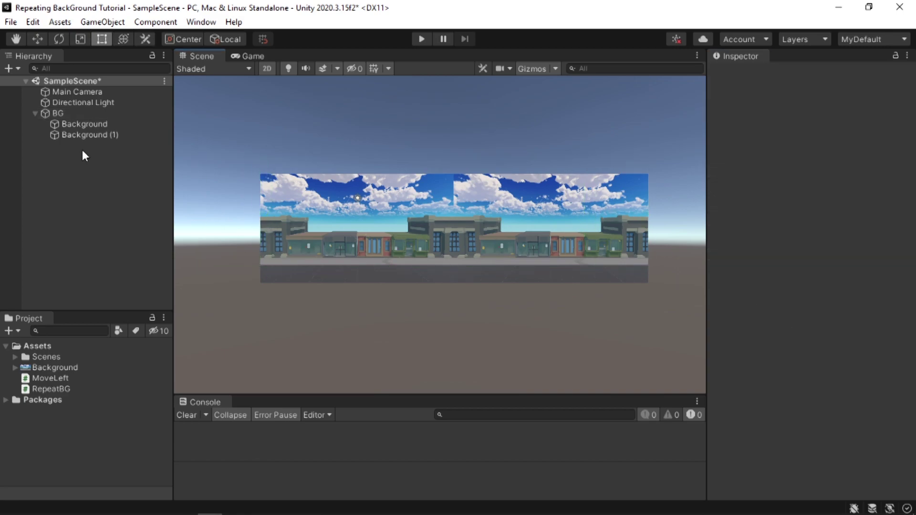
pyautogui.click(57, 113)
pyautogui.moveTo(447, 266); pyautogui.dragTo(455, 282)
pyautogui.moveTo(452, 156); pyautogui.dragTo(452, 171)
pyautogui.moveTo(429, 267)
pyautogui.keyDown('alt'); pyautogui.mouseDown()
pyautogui.moveTo(406, 263)
pyautogui.moveTo(434, 280)
pyautogui.moveTo(445, 265)
pyautogui.mouseUp(); pyautogui.keyUp('alt')
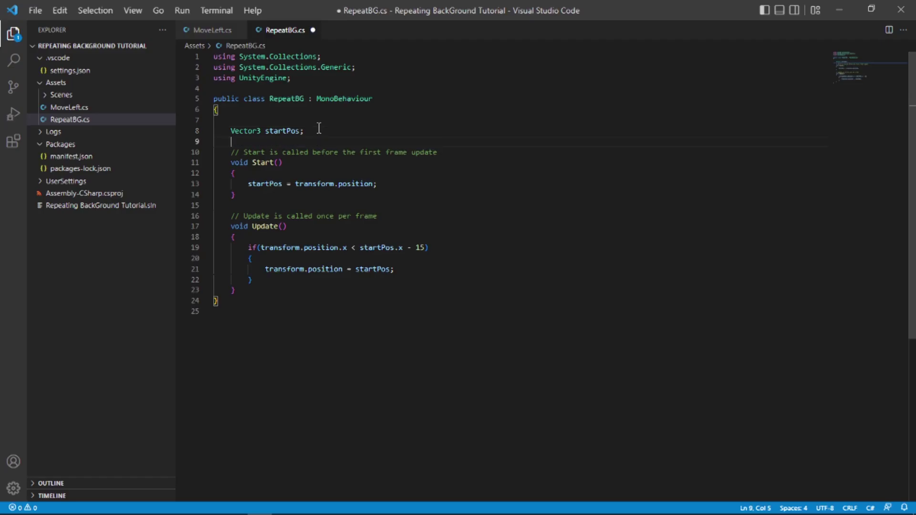
# Switch to Visual Studio Code, declare float repeatWidth in RepeatBG, and assign it GetComponent<BoxCollider2D>().size.x /2 in Start
pyautogui.write('fl')
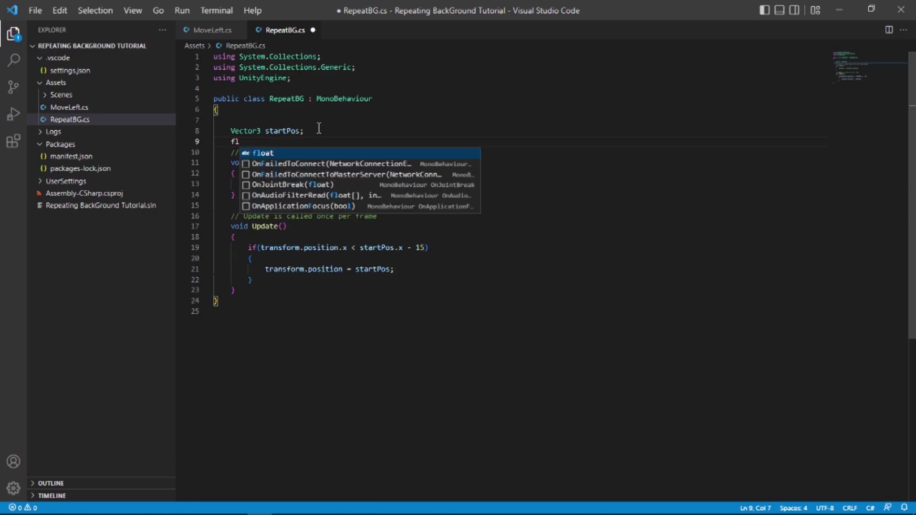
pyautogui.write('oat repeatWif')
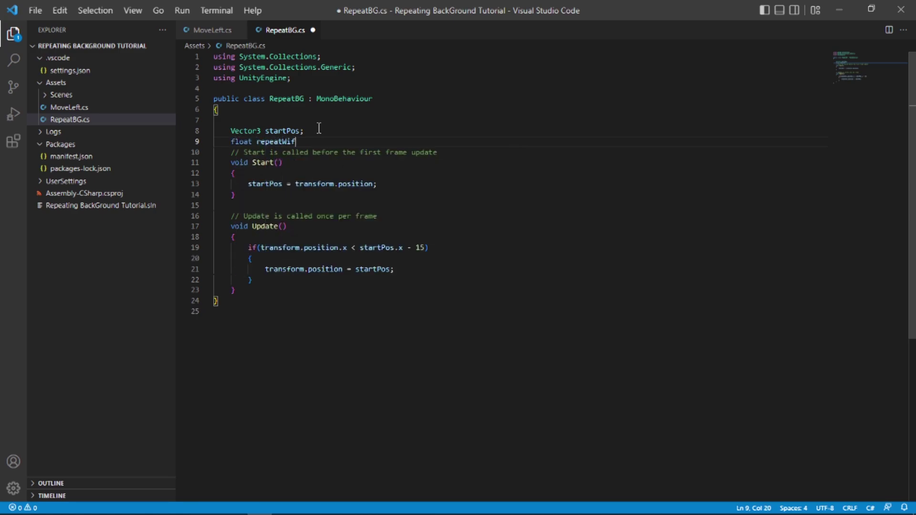
pyautogui.click(421, 184)
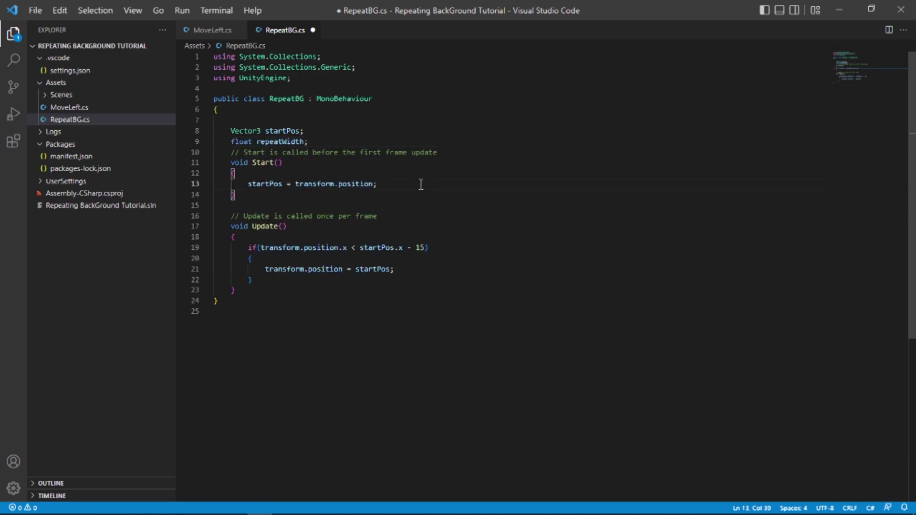
pyautogui.press('Return')
pyautogui.write('repeatWidth = GetComponent<')
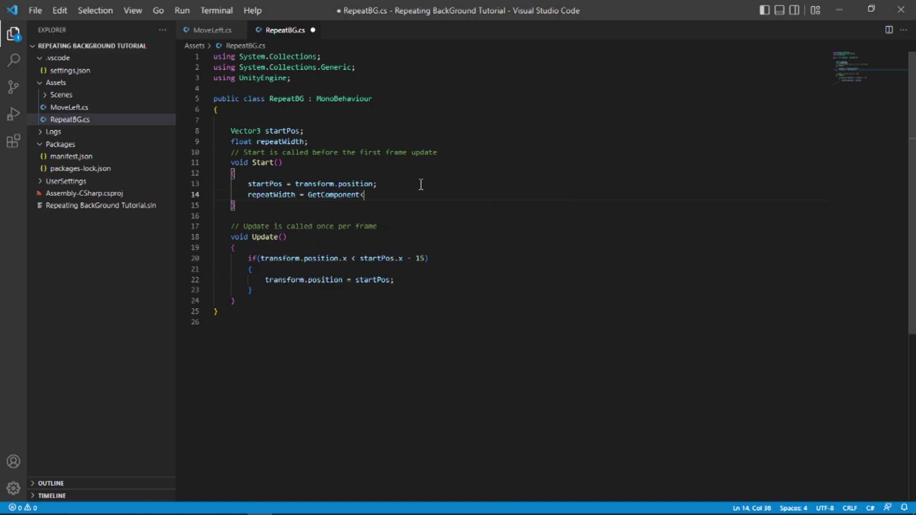
pyautogui.write('BoxCollider2D>()')
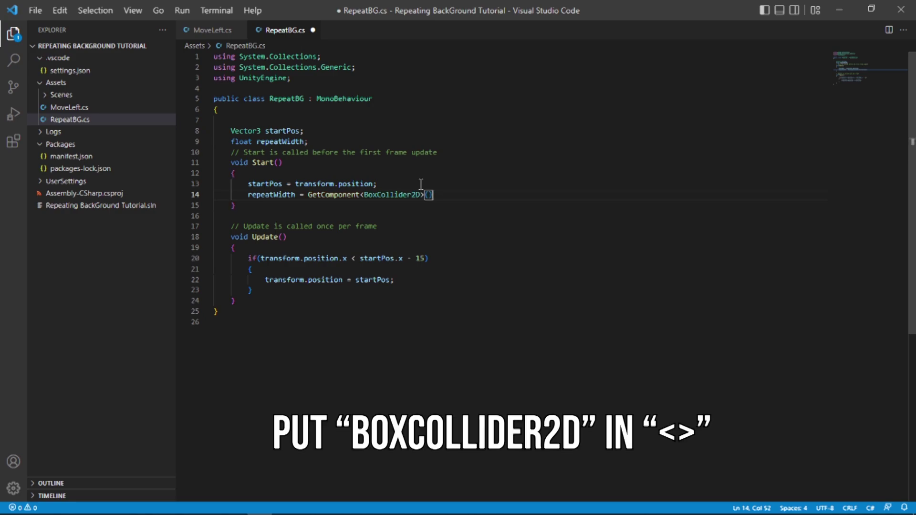
pyautogui.write('.size.x /2;')
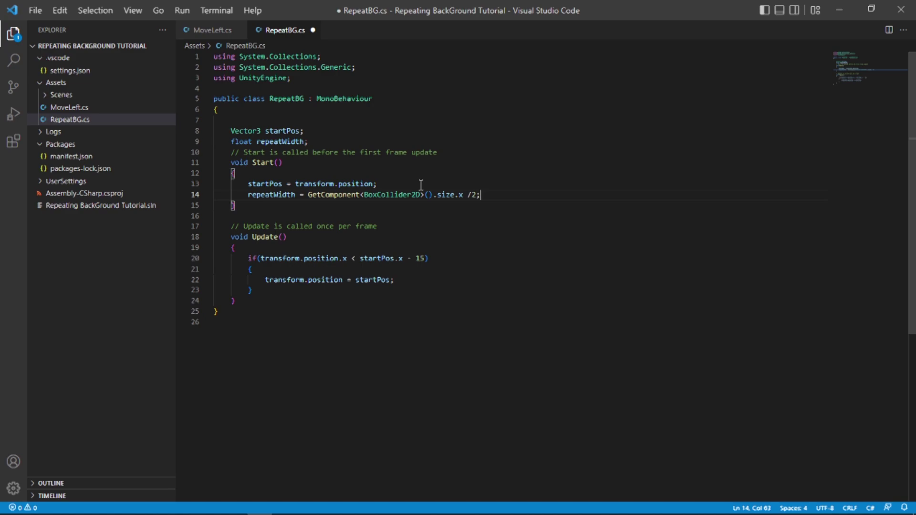
# Make the if condition in Update subtract repeatWidth from startPos.x, and save the RepeatBG script
pyautogui.doubleClick(422, 257)
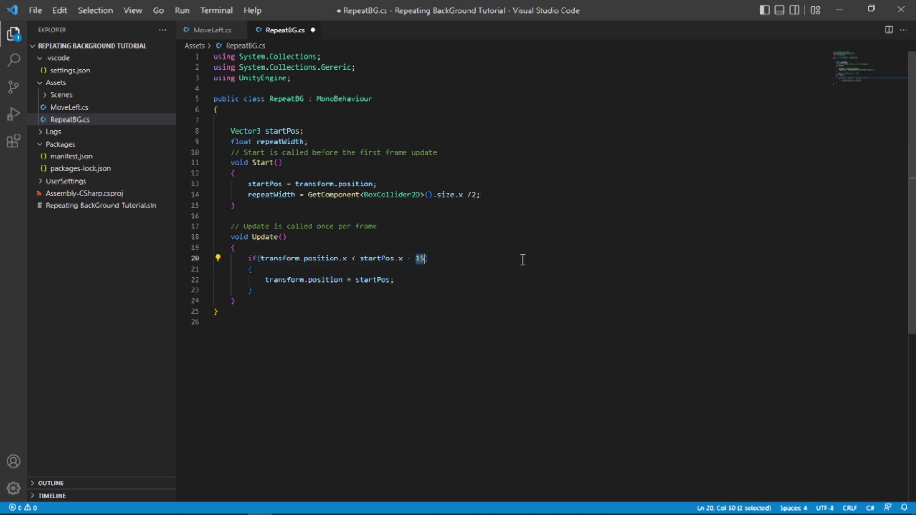
pyautogui.write('repeatWidth')
pyautogui.hotkey('ctrl', 's')
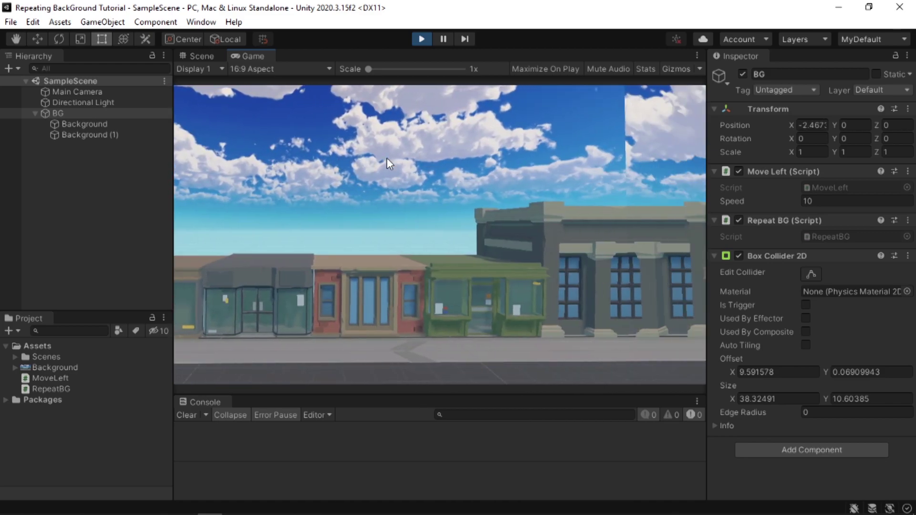
# Switch to Unity, run the scene, and watch the background loop in the Game and Scene views
pyautogui.click(212, 67)
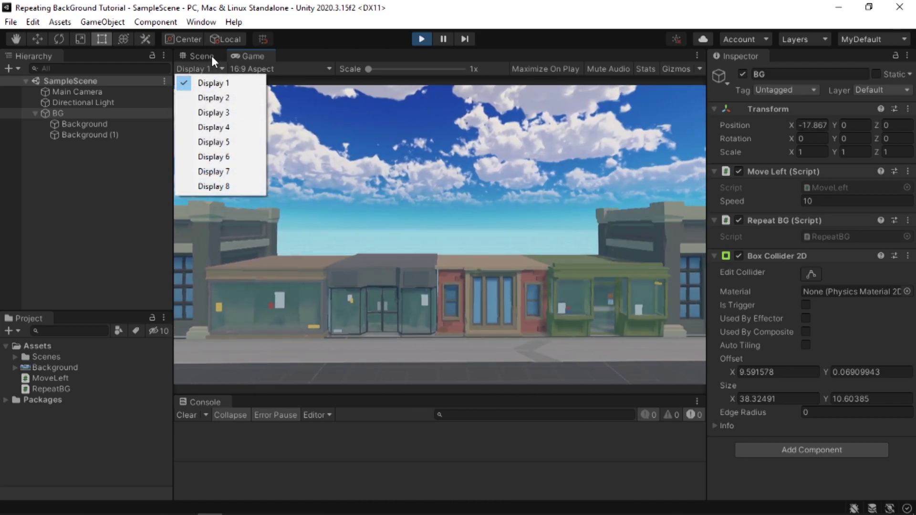
pyautogui.click(211, 56)
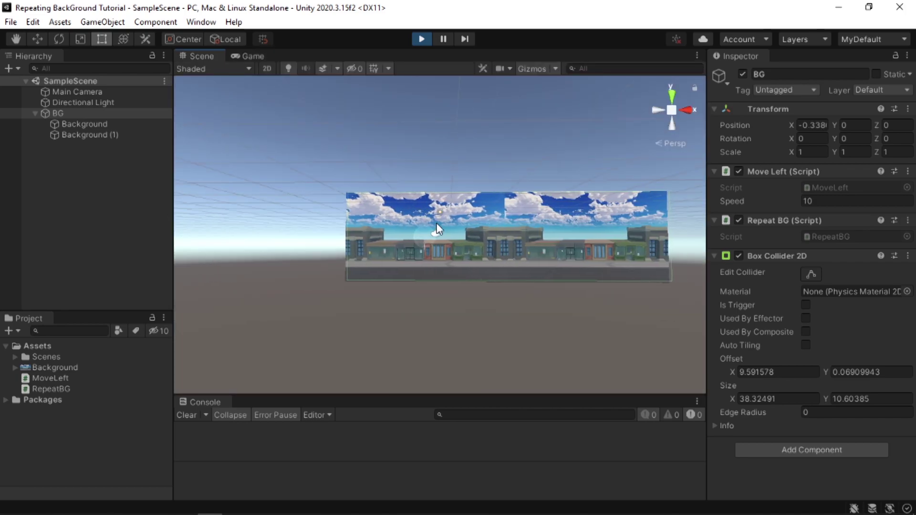